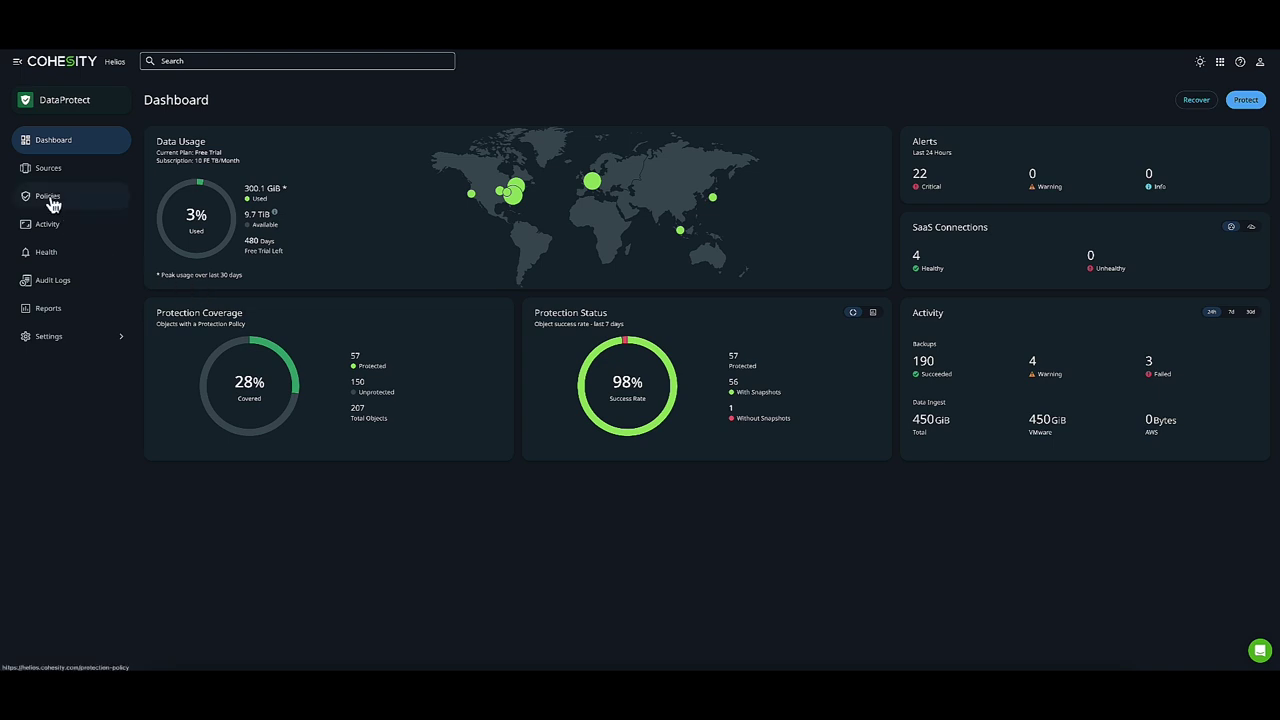
- Open the VMware source dem-vcsa01.corp.cohesity.rocks in US East (N. Virginia) and filter its objects by win-app
left_click(55, 203)
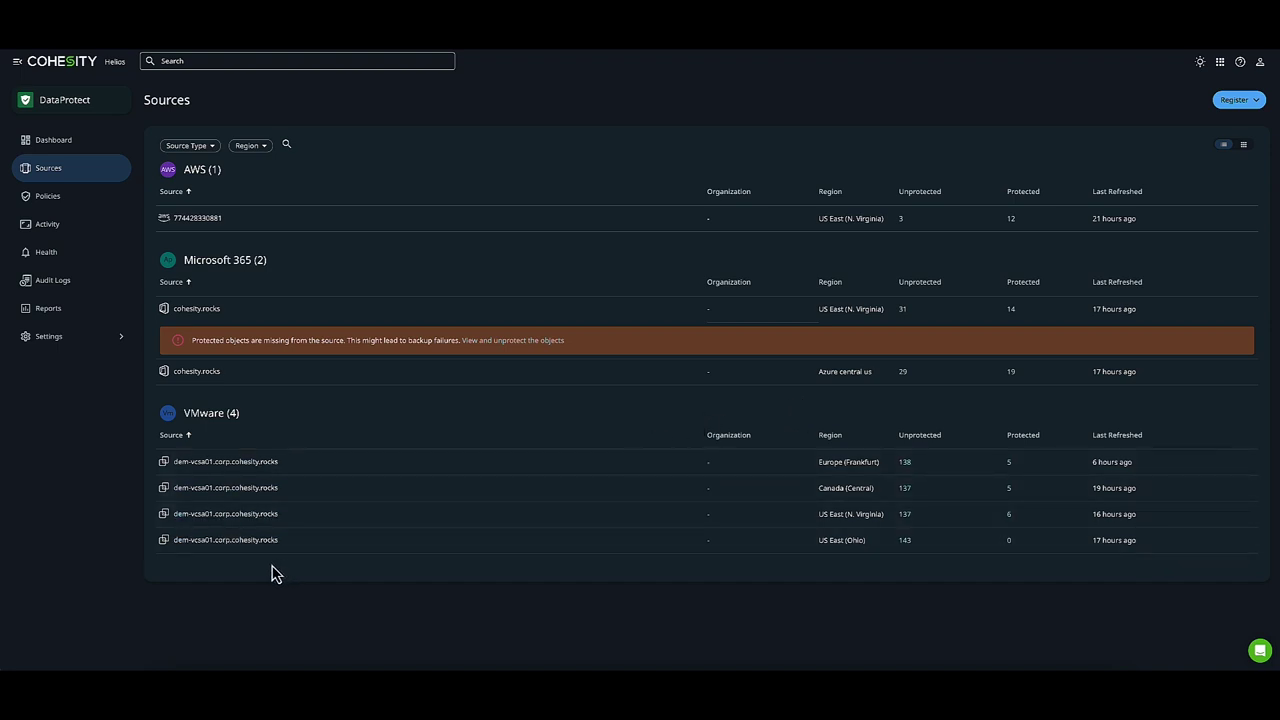
left_click(208, 516)
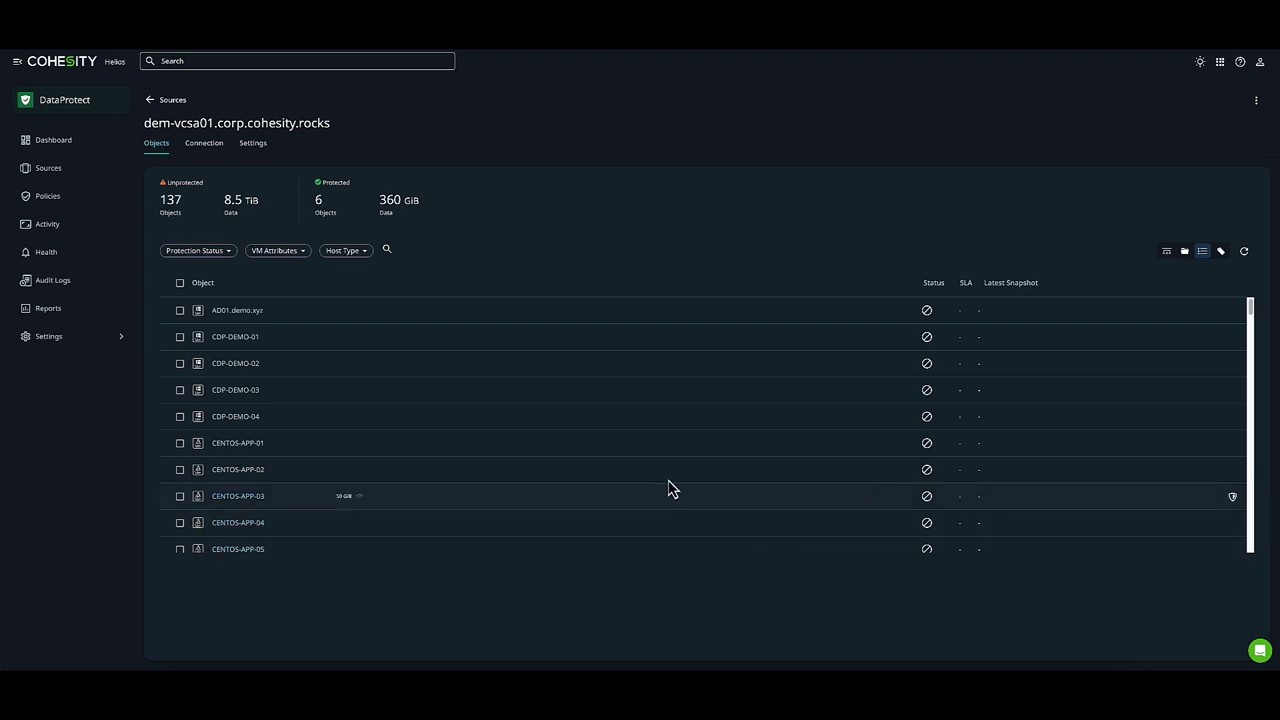
left_click(395, 250)
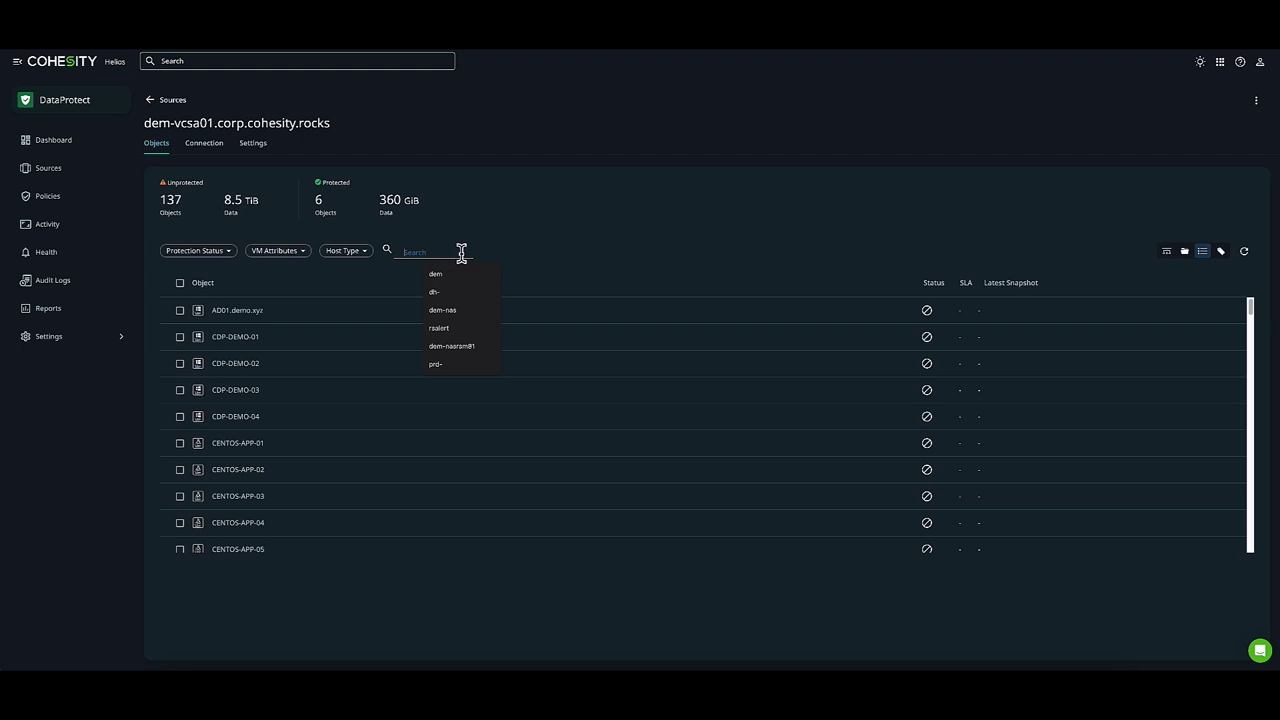
type("win")
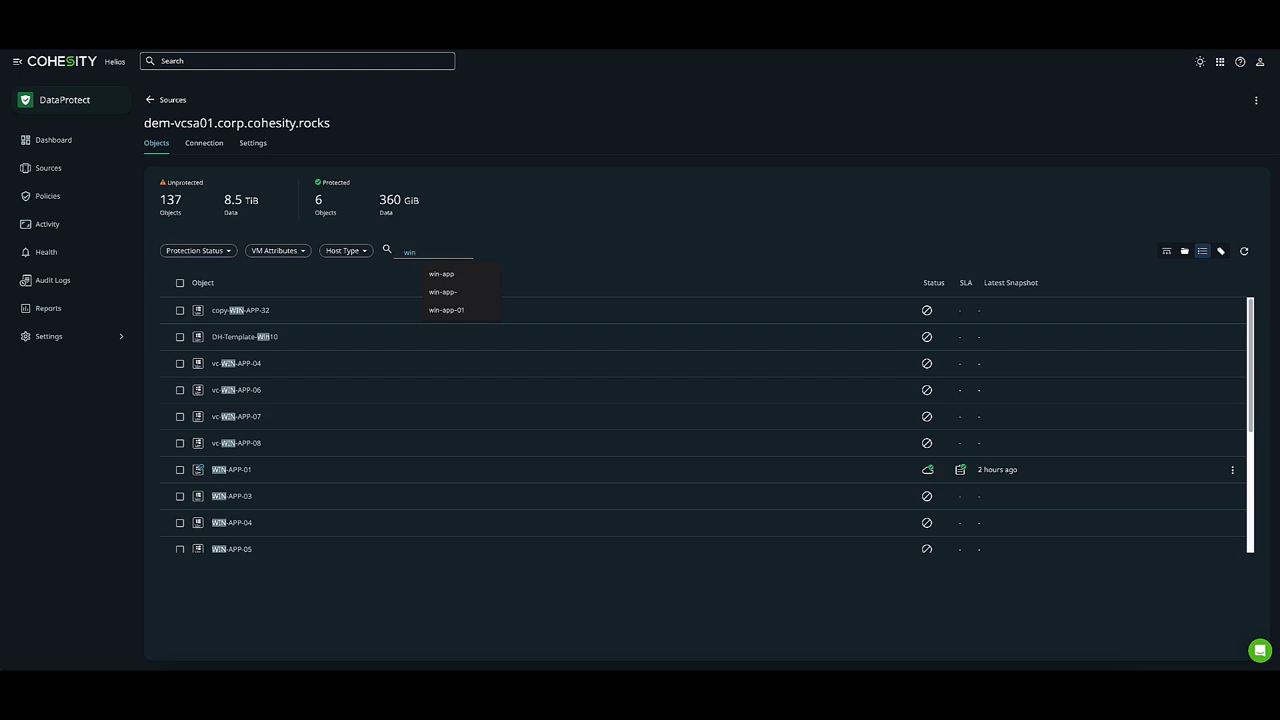
left_click(466, 274)
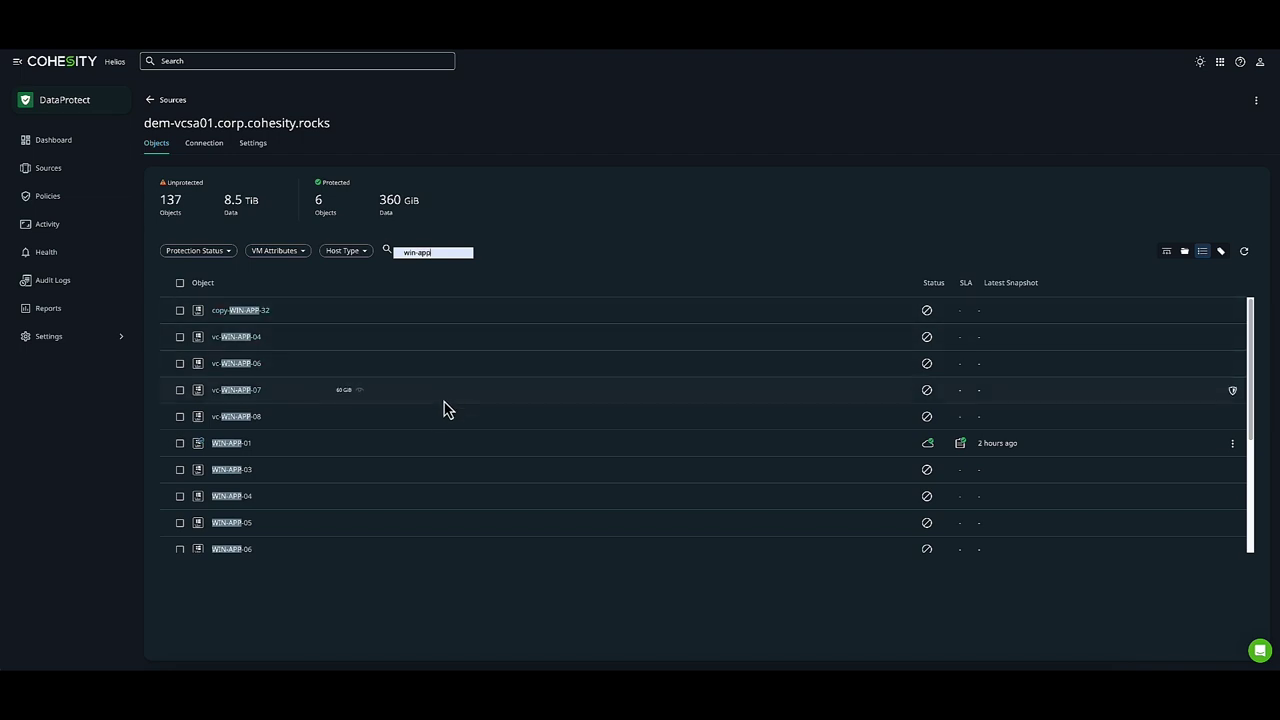
- Select the virtual machines WIN-APP-03 and WIN-APP-04 and start a new protection for them
left_click(180, 471)
left_click(180, 497)
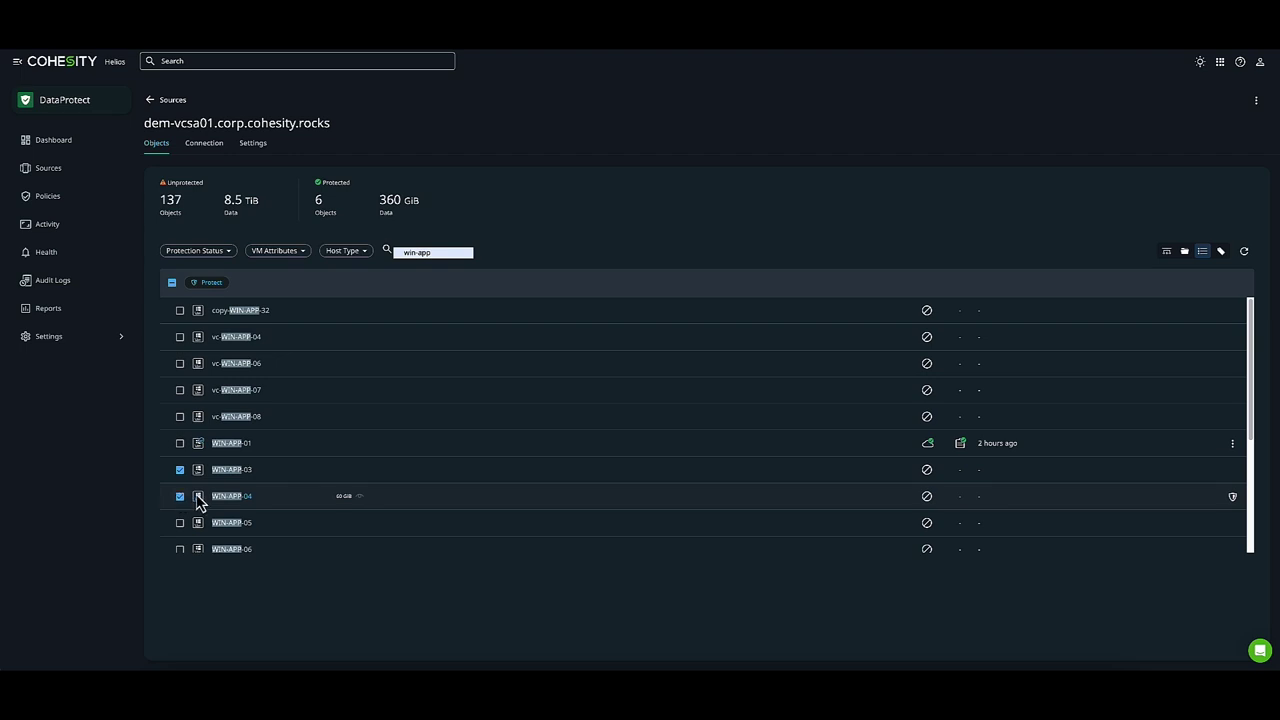
left_click(209, 284)
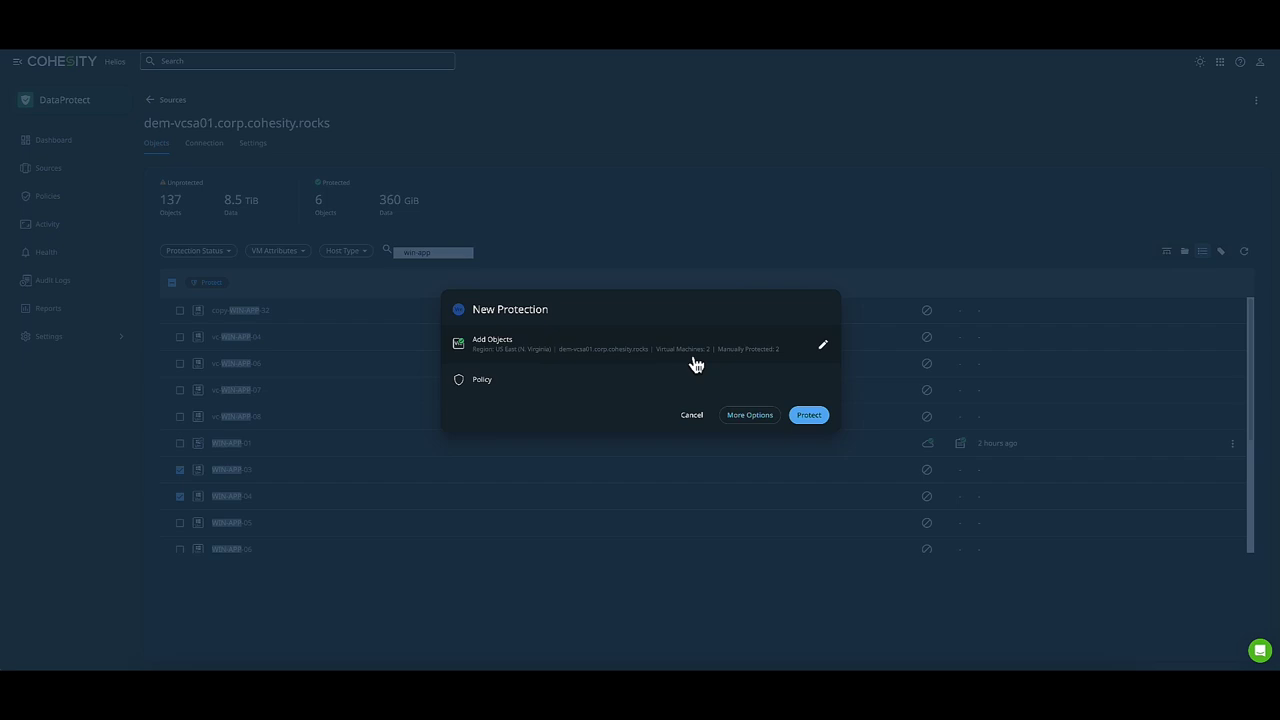
- Assign TM Policy as the policy of the new protection
mouse_move(651, 377)
left_click(567, 385)
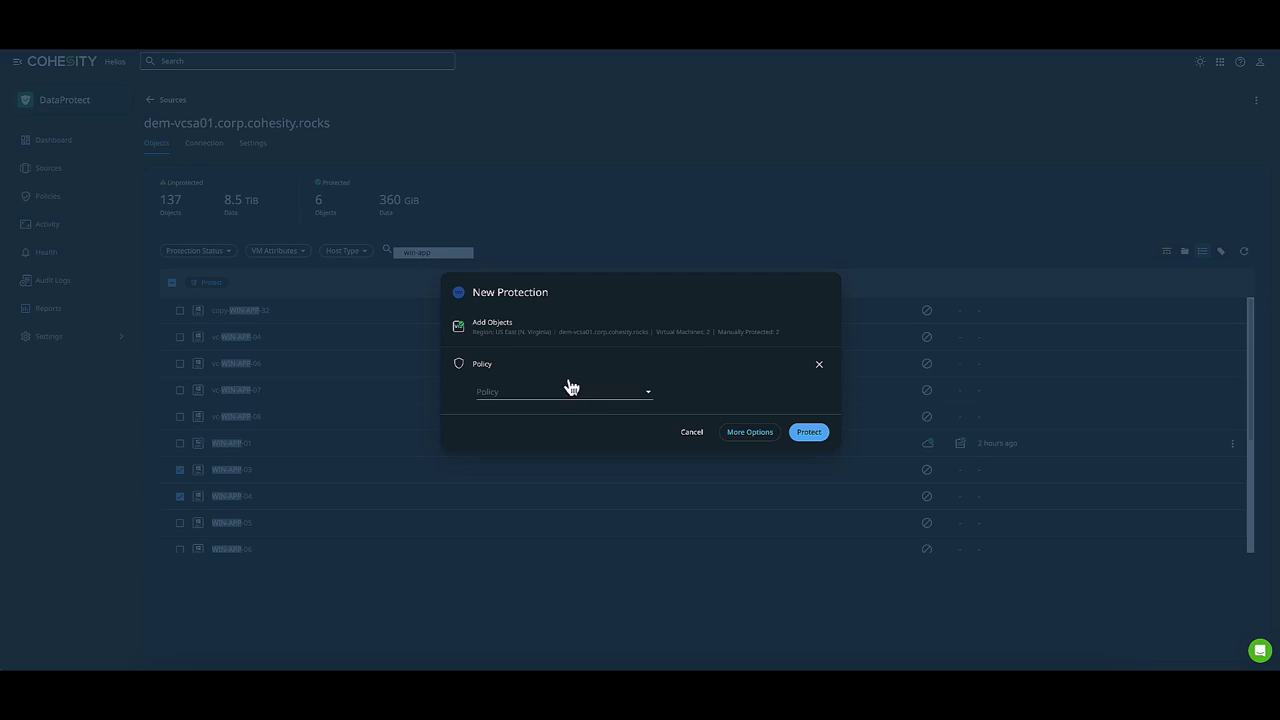
left_click(586, 393)
scroll(595, 436, "down", 2)
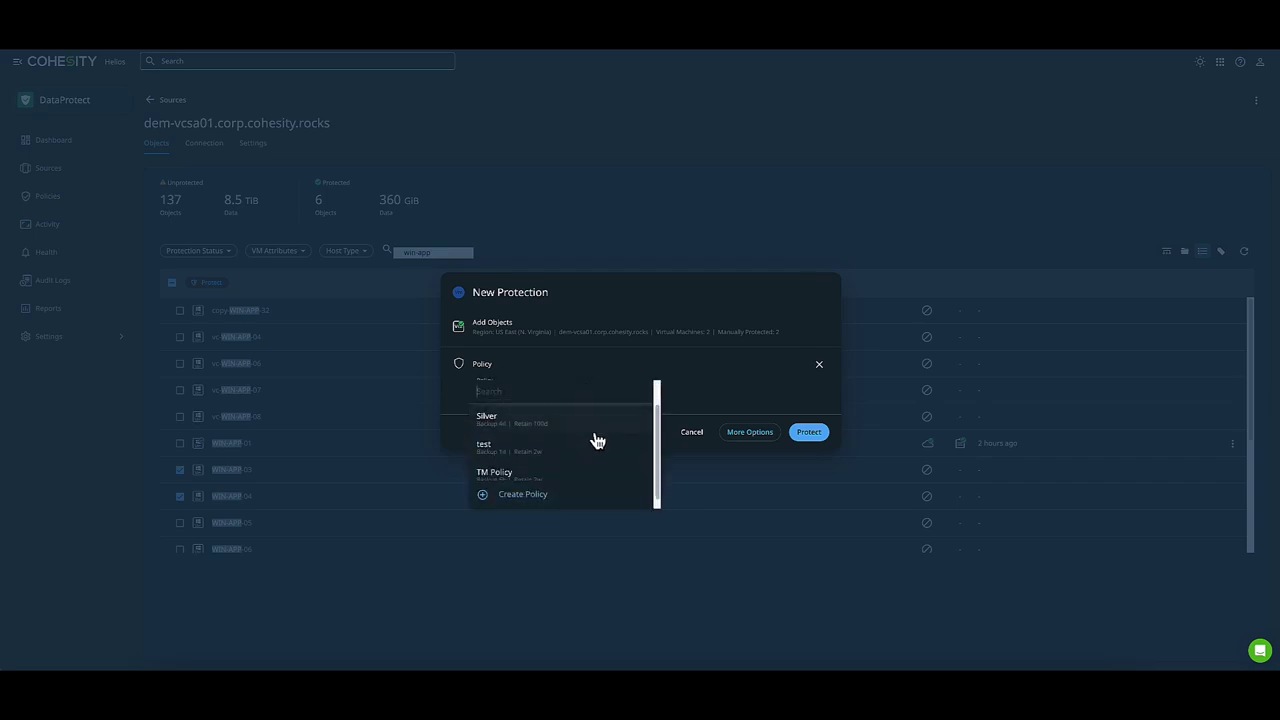
left_click(551, 466)
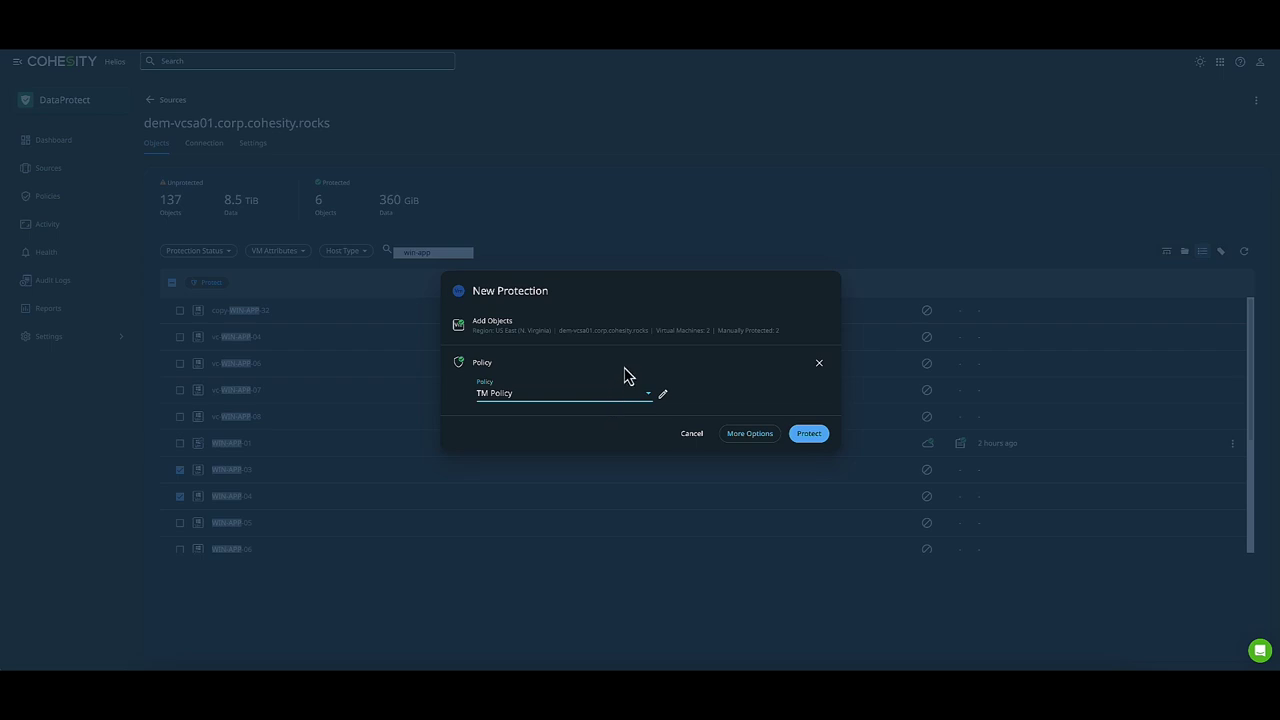
- Show the full options of the new protection and review its additional settings, such as end date, exclusions and quiet times
left_click(765, 441)
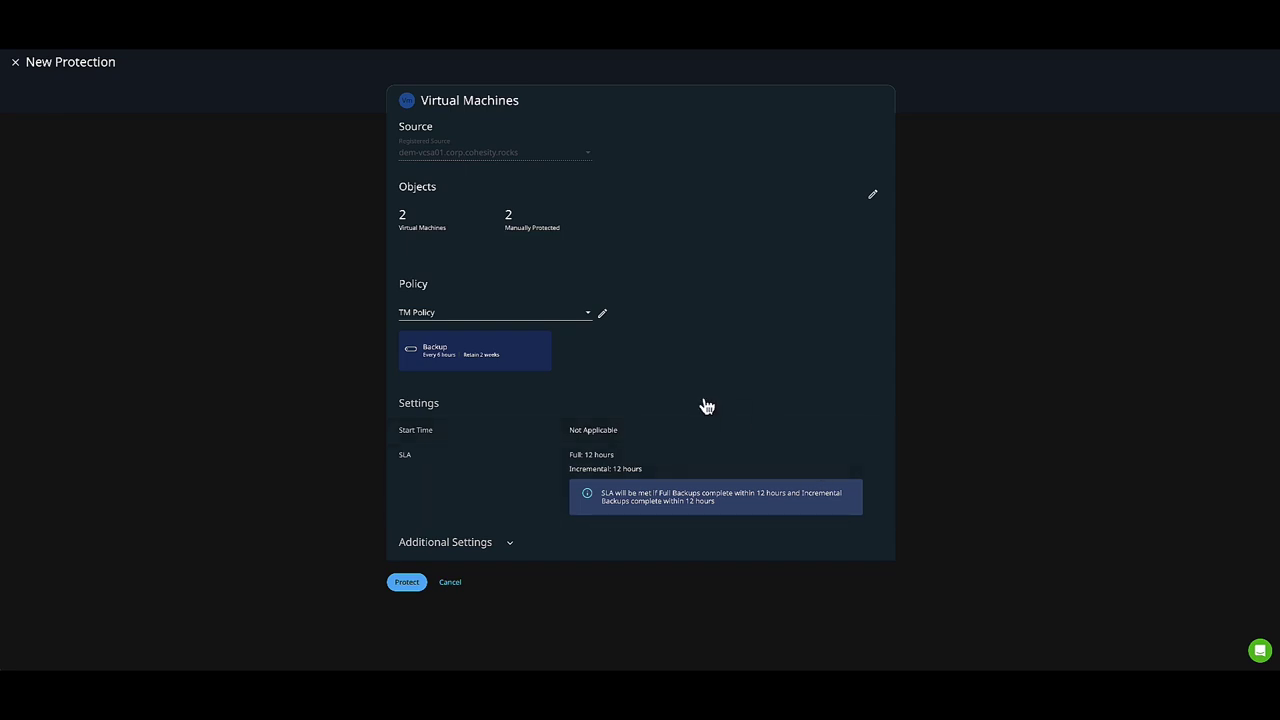
left_click(518, 541)
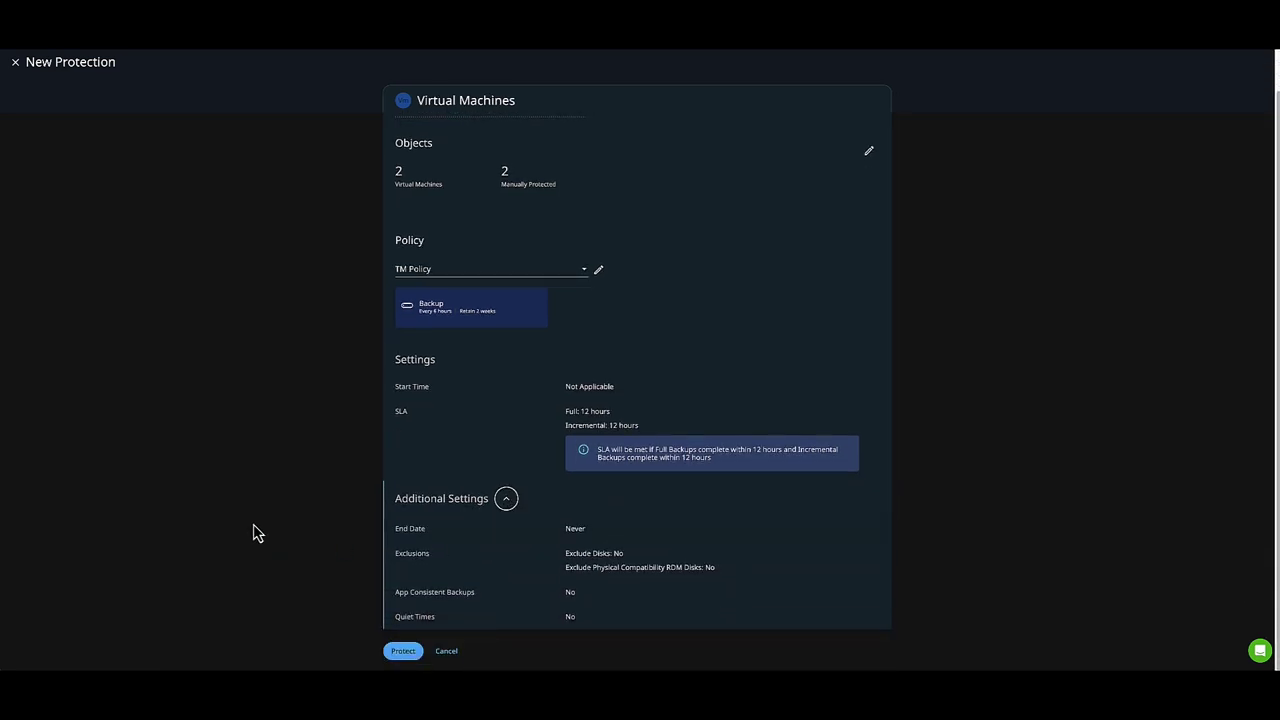
mouse_move(423, 542)
mouse_move(483, 598)
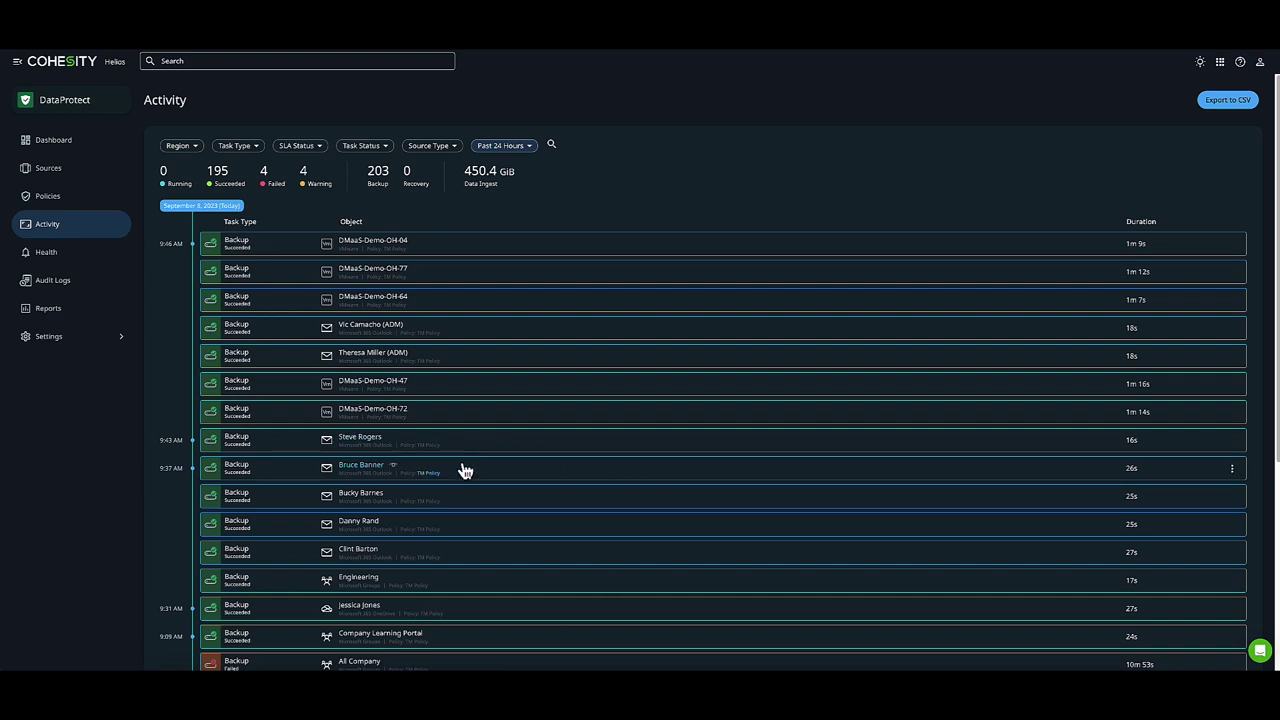
- Review the backup tasks of the past 24 hours in the activity list and reload it
scroll(469, 551, "down", 2)
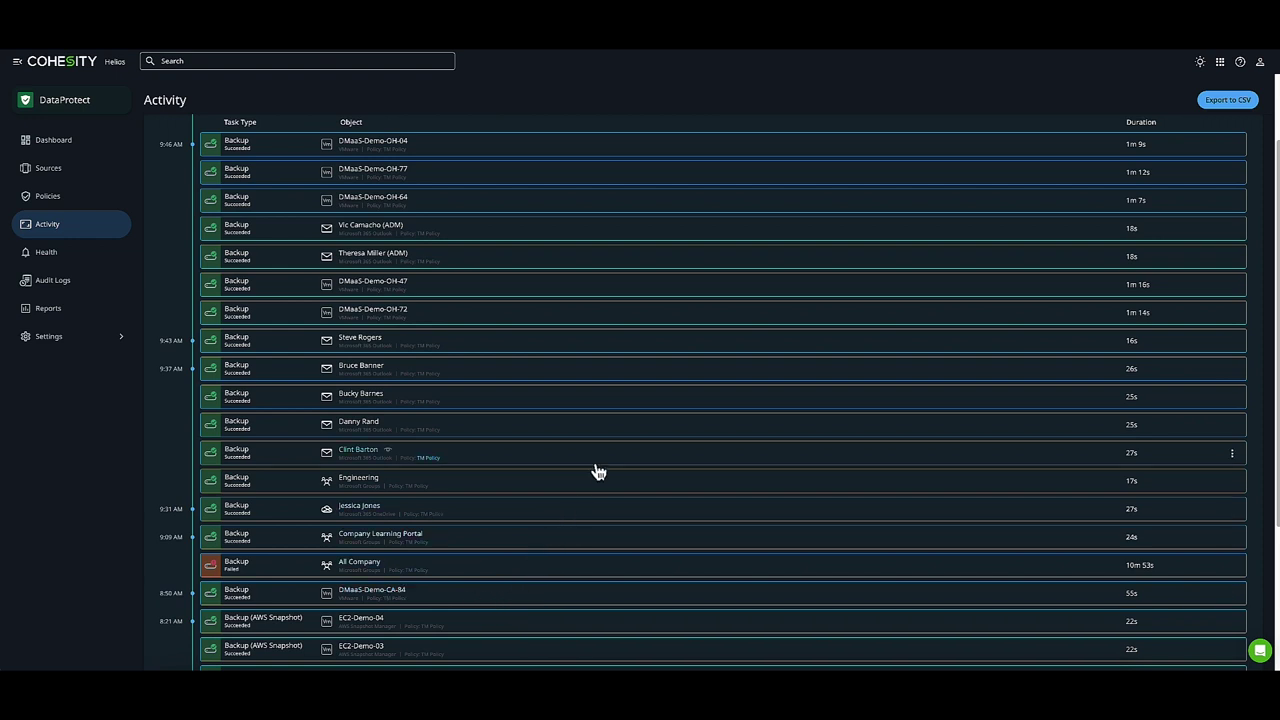
scroll(572, 443, "up", 1)
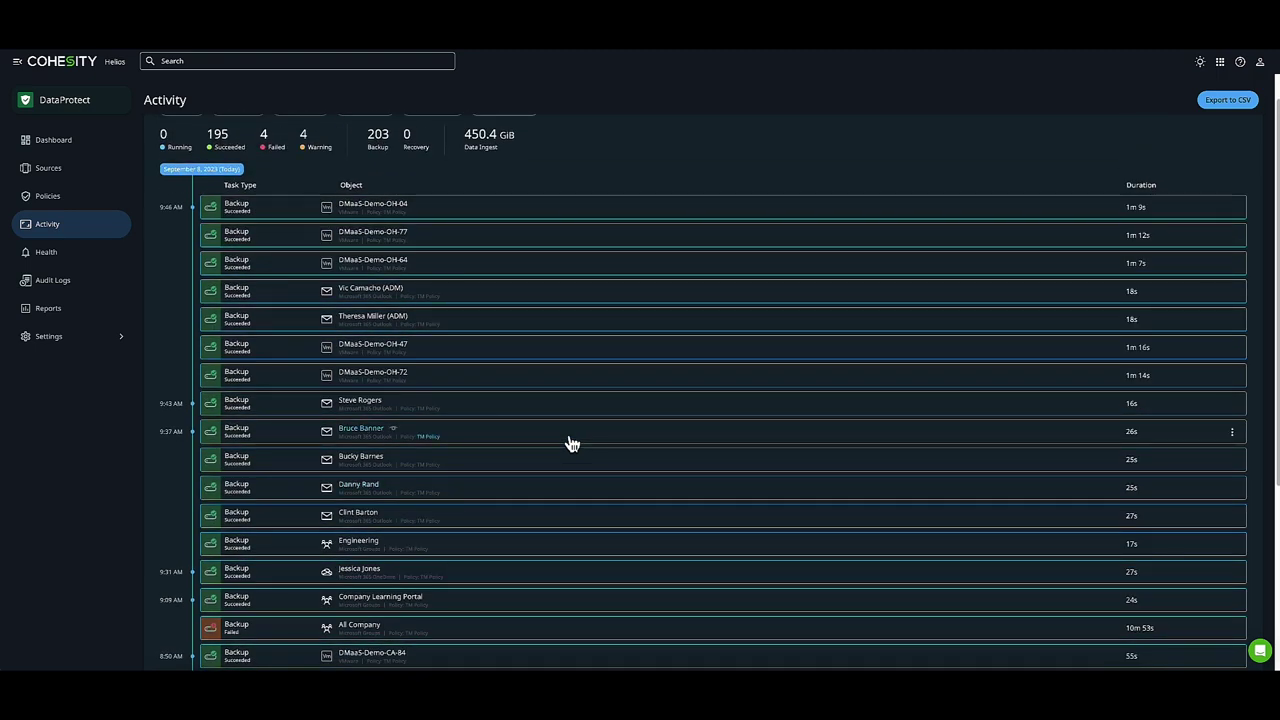
scroll(570, 443, "up", 1)
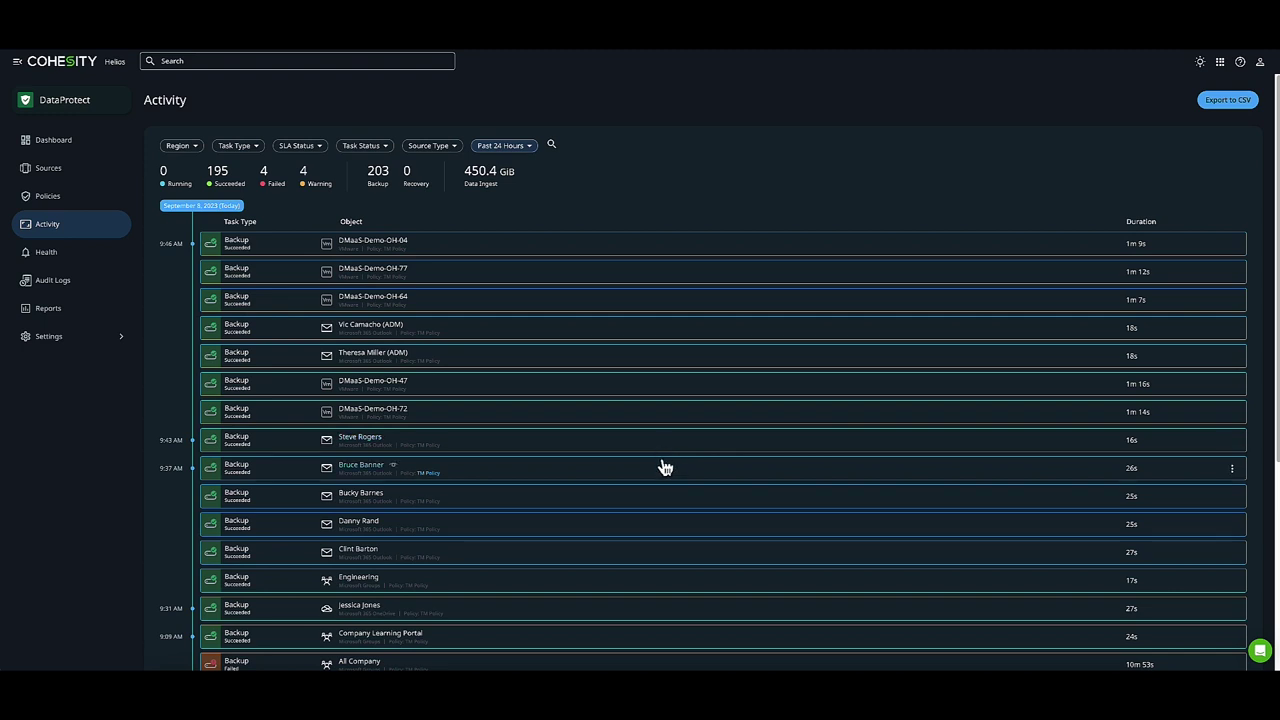
left_click(115, 234)
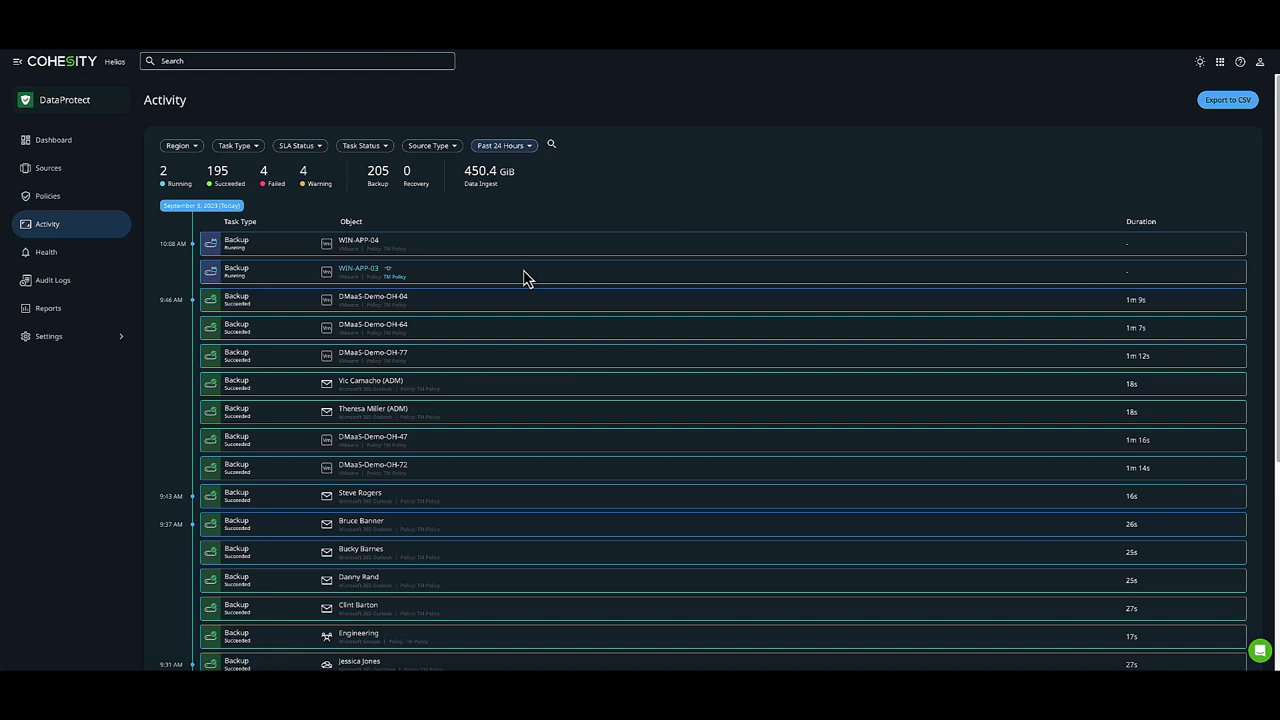
- Examine the backup task activity log of the WIN-APP-03 run and close it
left_click(315, 272)
left_click(249, 277)
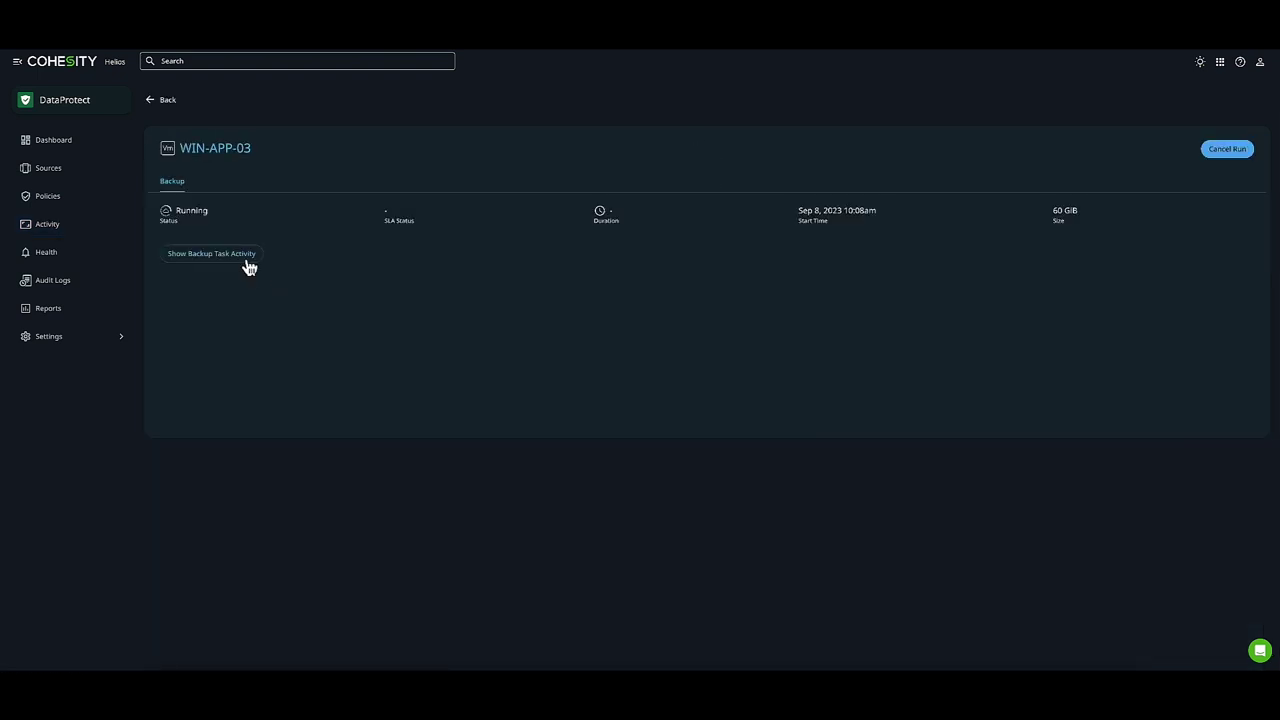
left_click(247, 260)
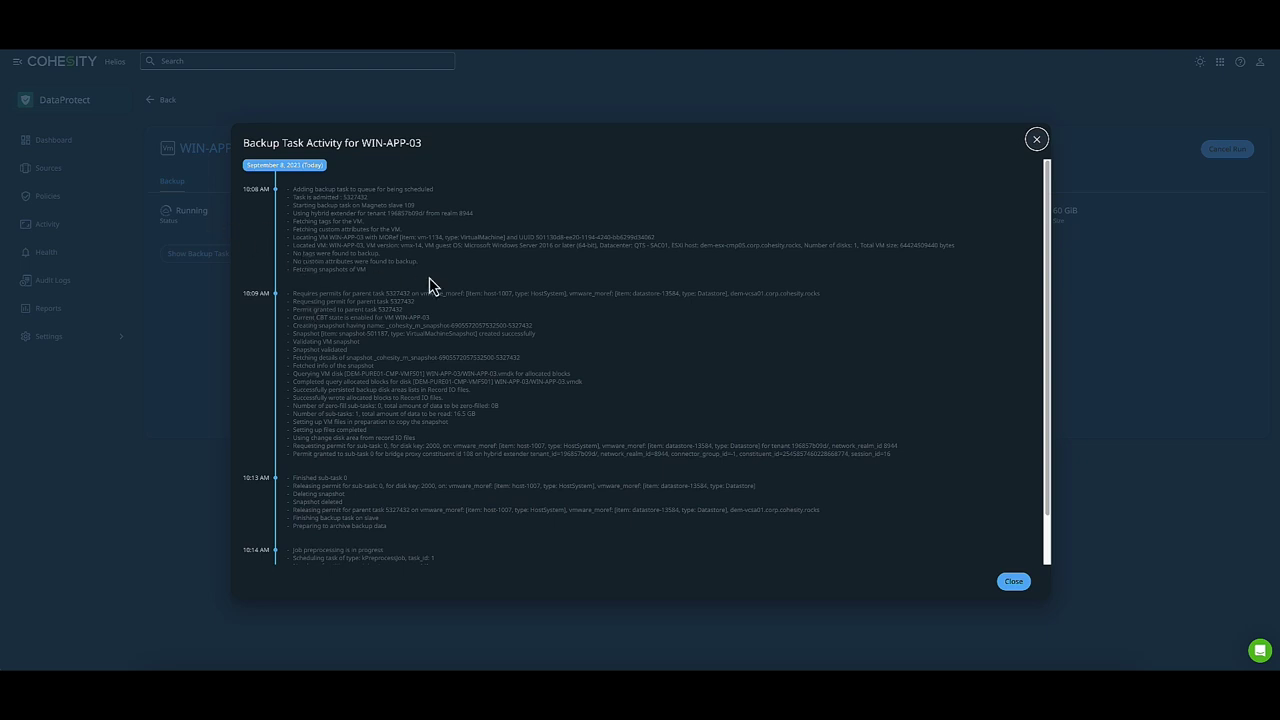
left_click(1037, 140)
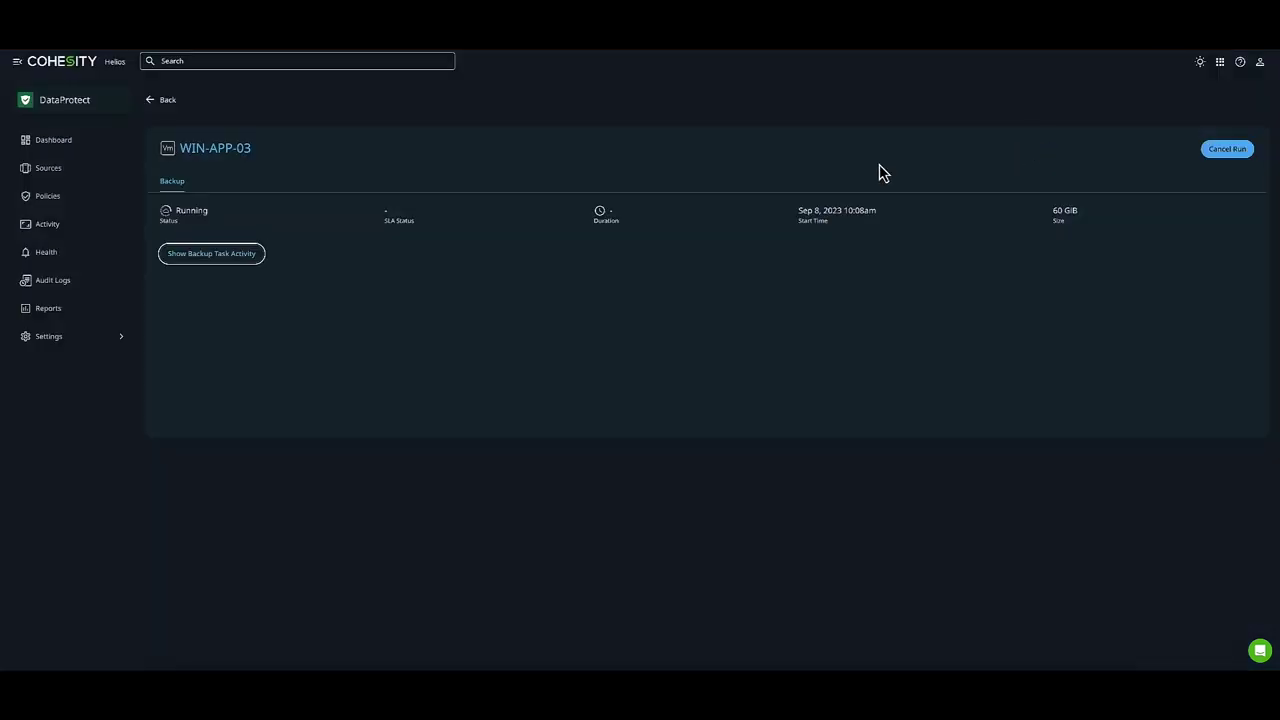
- Start a recovery from the dashboard and search the protected objects for dmaas
left_click(81, 150)
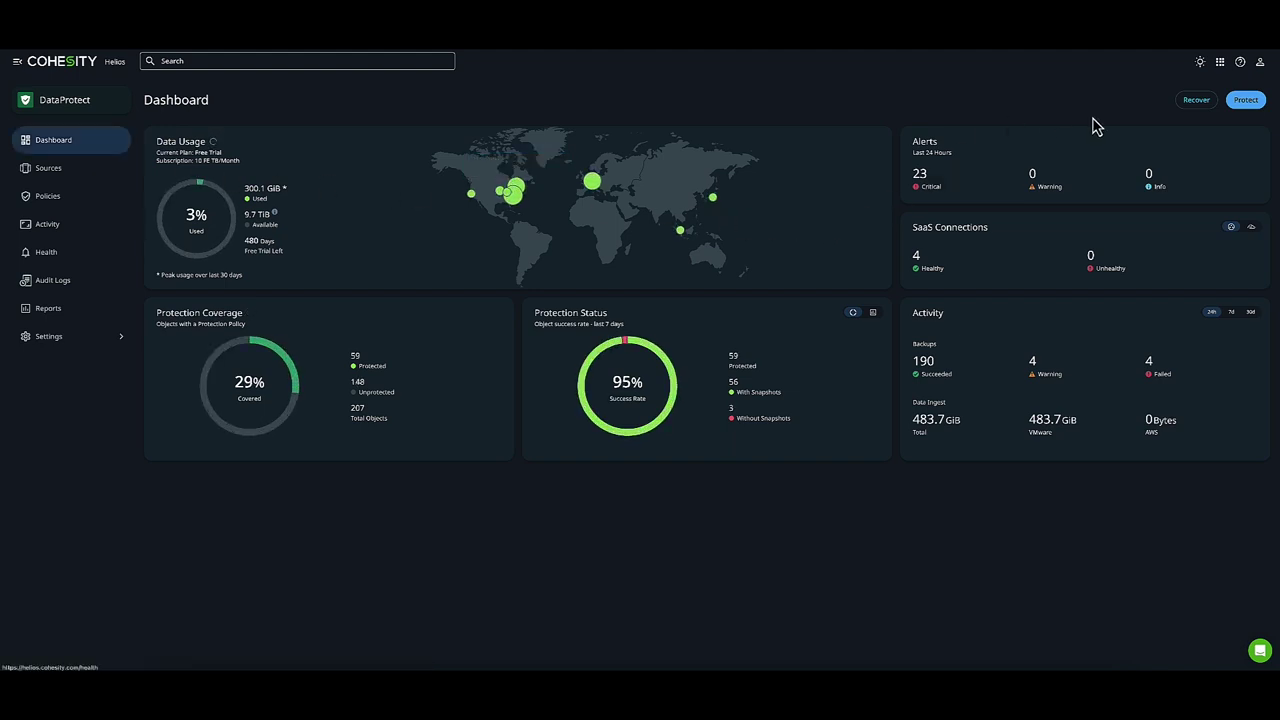
left_click(1197, 101)
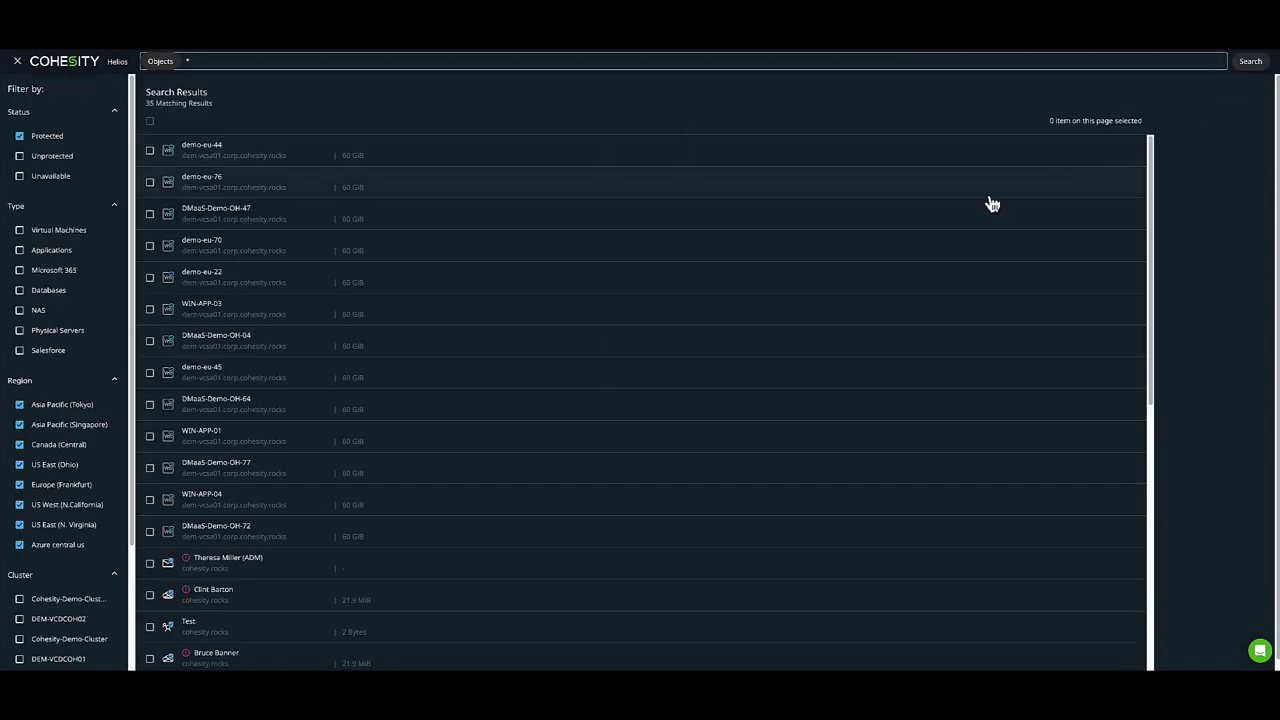
left_click(583, 64)
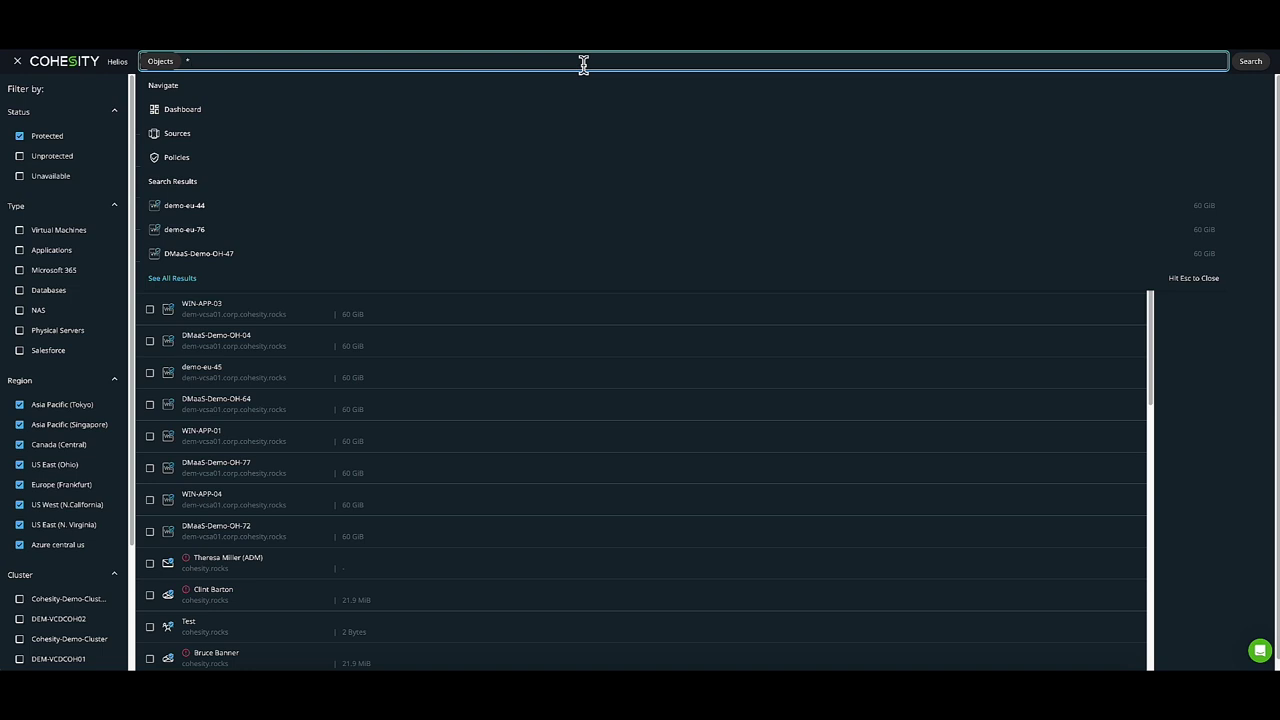
key("Return")
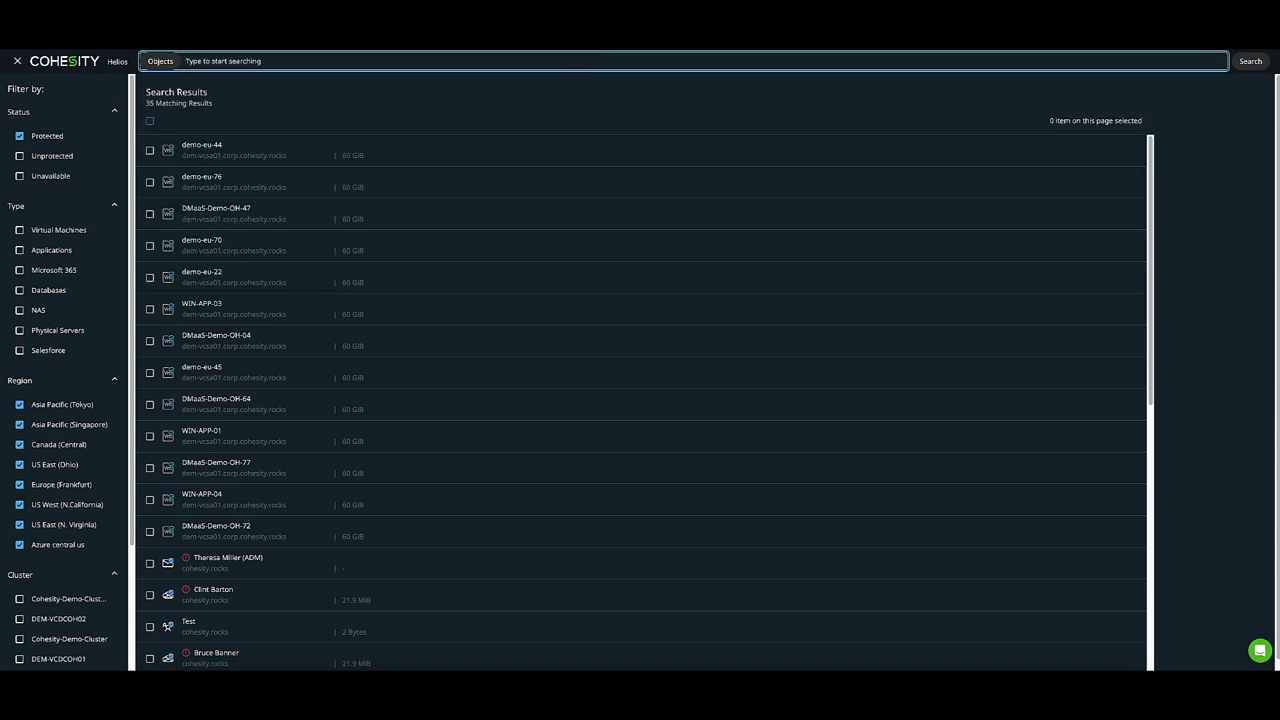
type("dm")
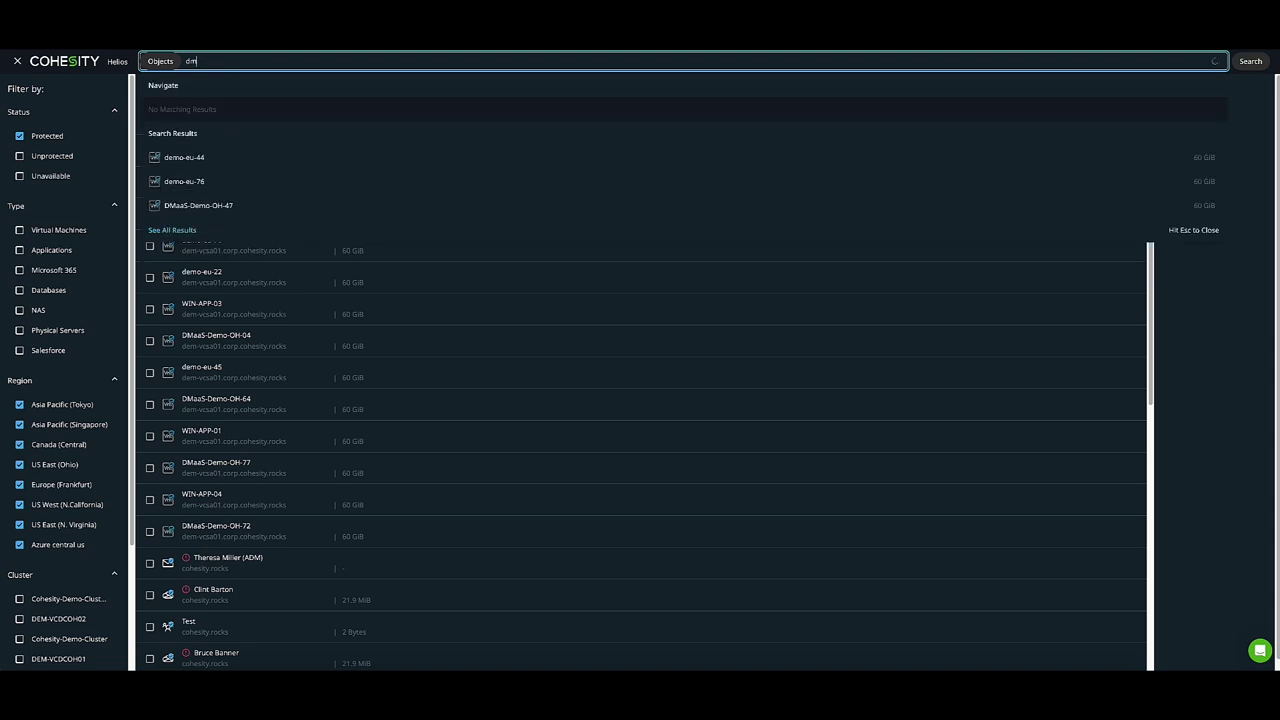
type("aas")
key("Return")
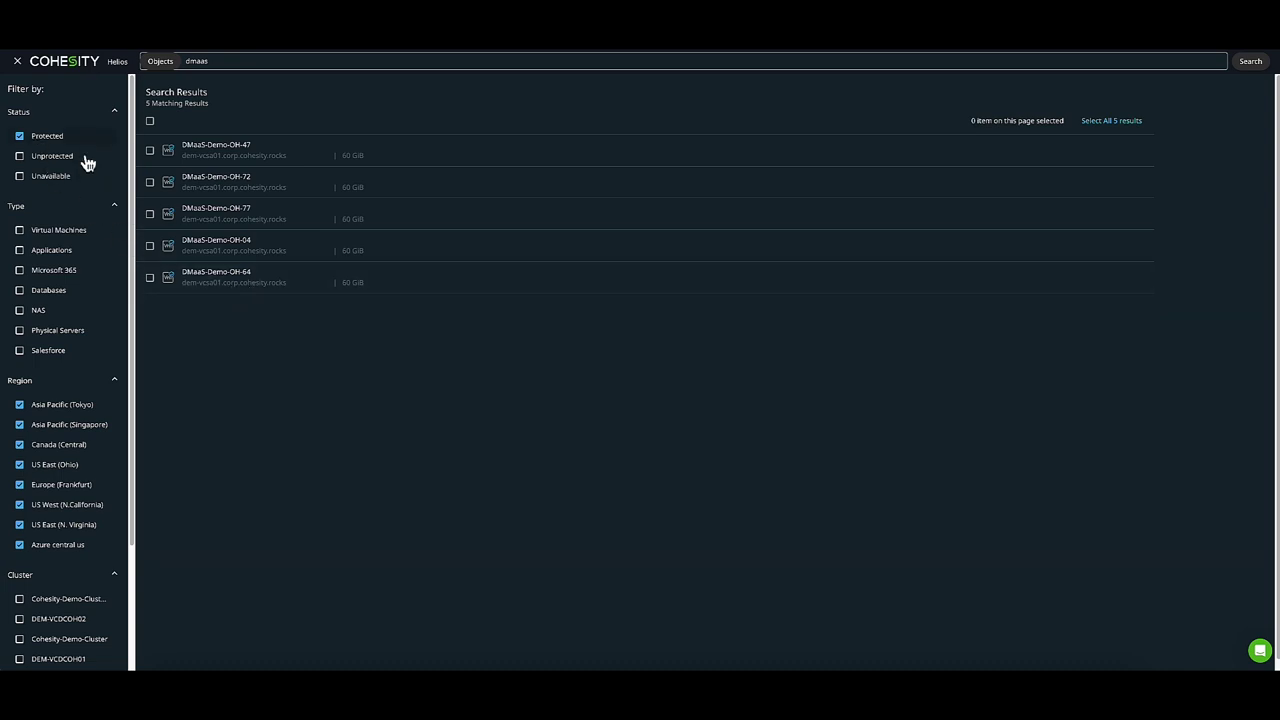
- Select the virtual machine DMaaS-Demo-OH-72 and start a recovery from its US East (N. Virginia) snapshots
left_click(150, 183)
left_click(634, 192)
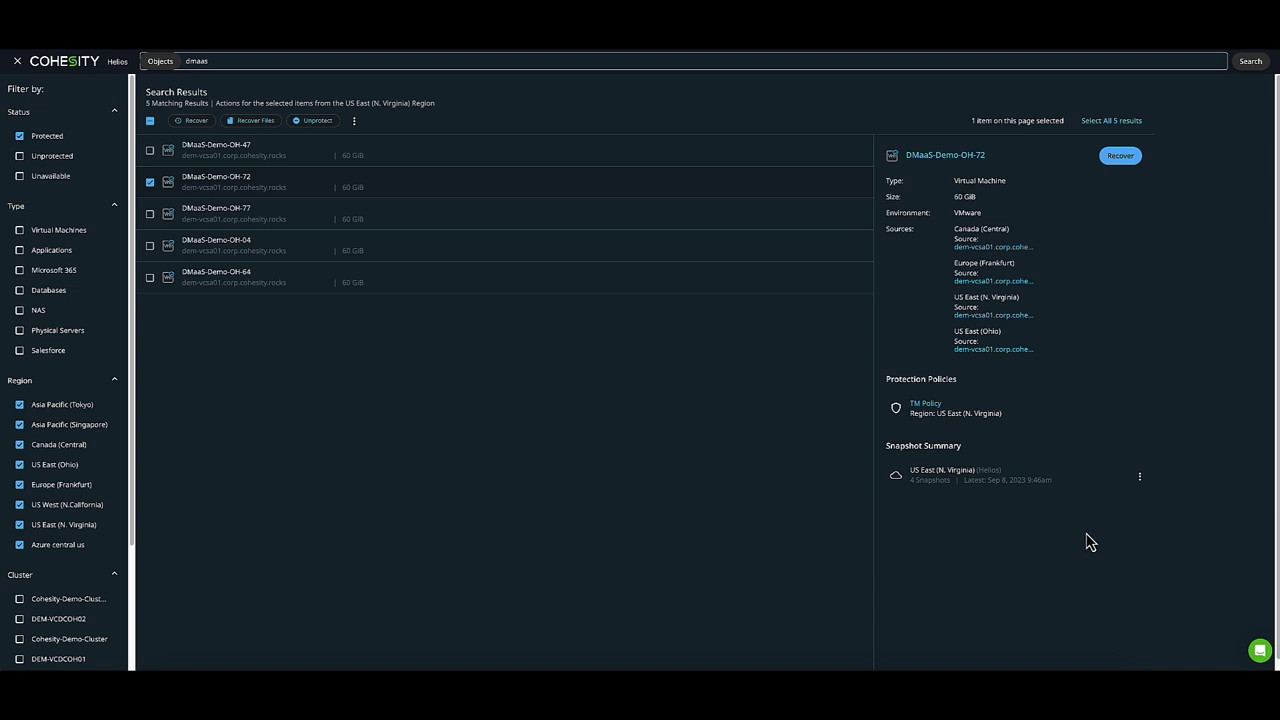
left_click(1140, 477)
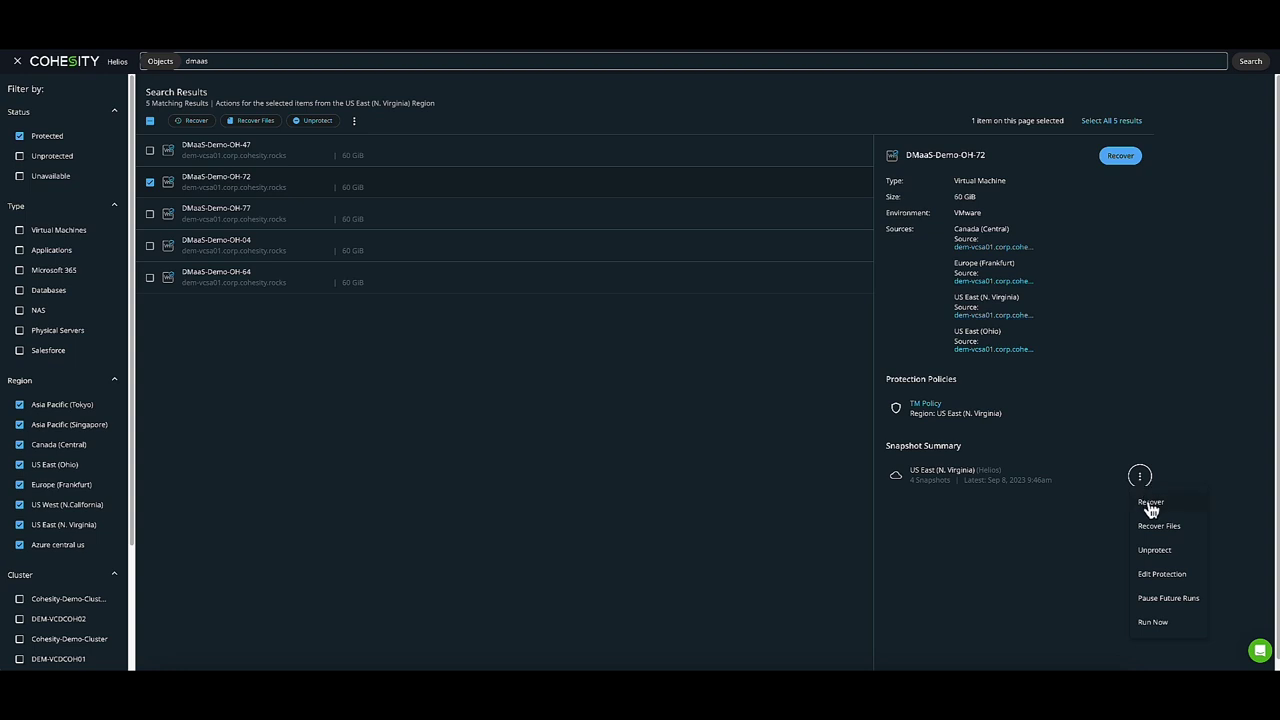
left_click(1151, 504)
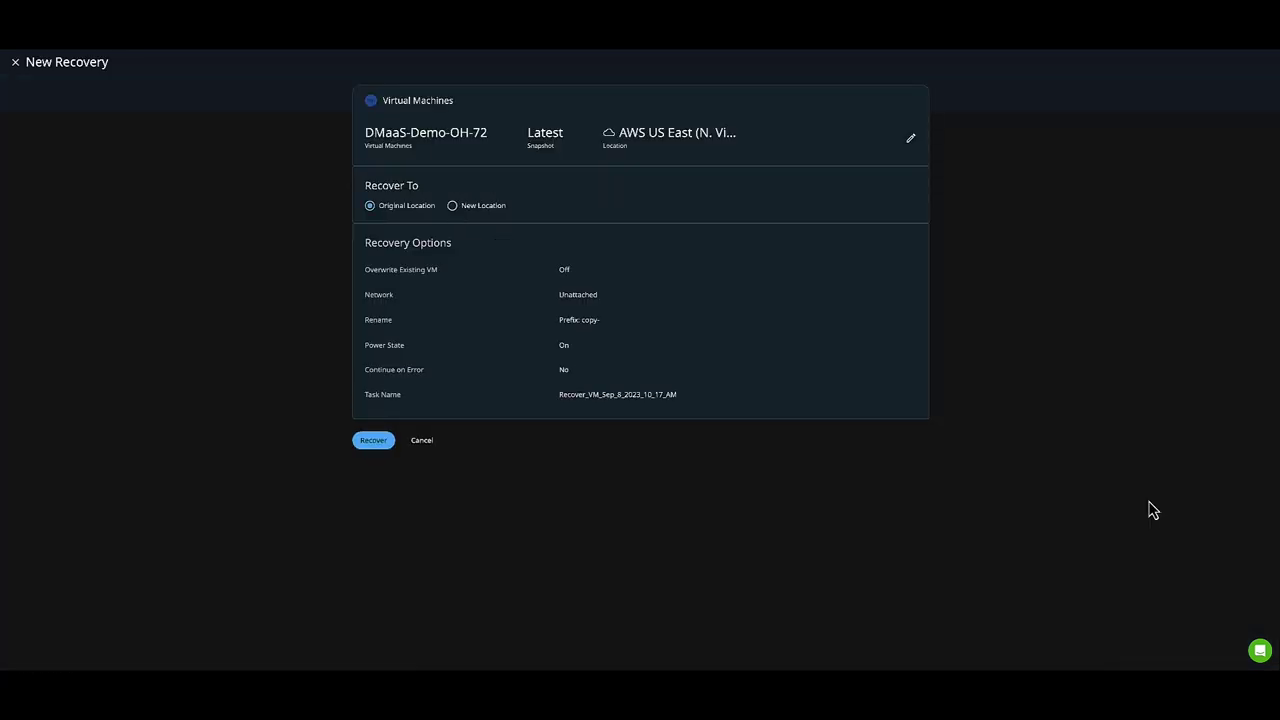
- Set the recovery target to a new location on dem-vcsa01.corp.cohesity.rocks with the resource pool Resources
left_click(452, 207)
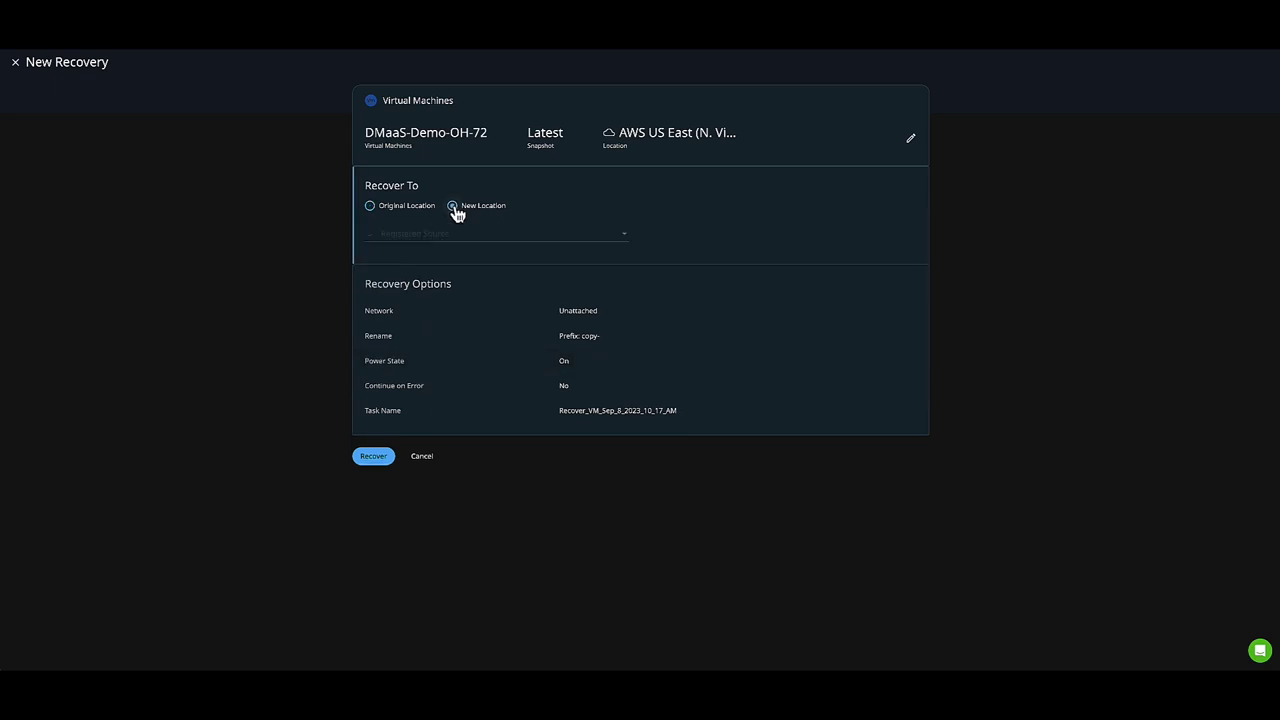
left_click(538, 240)
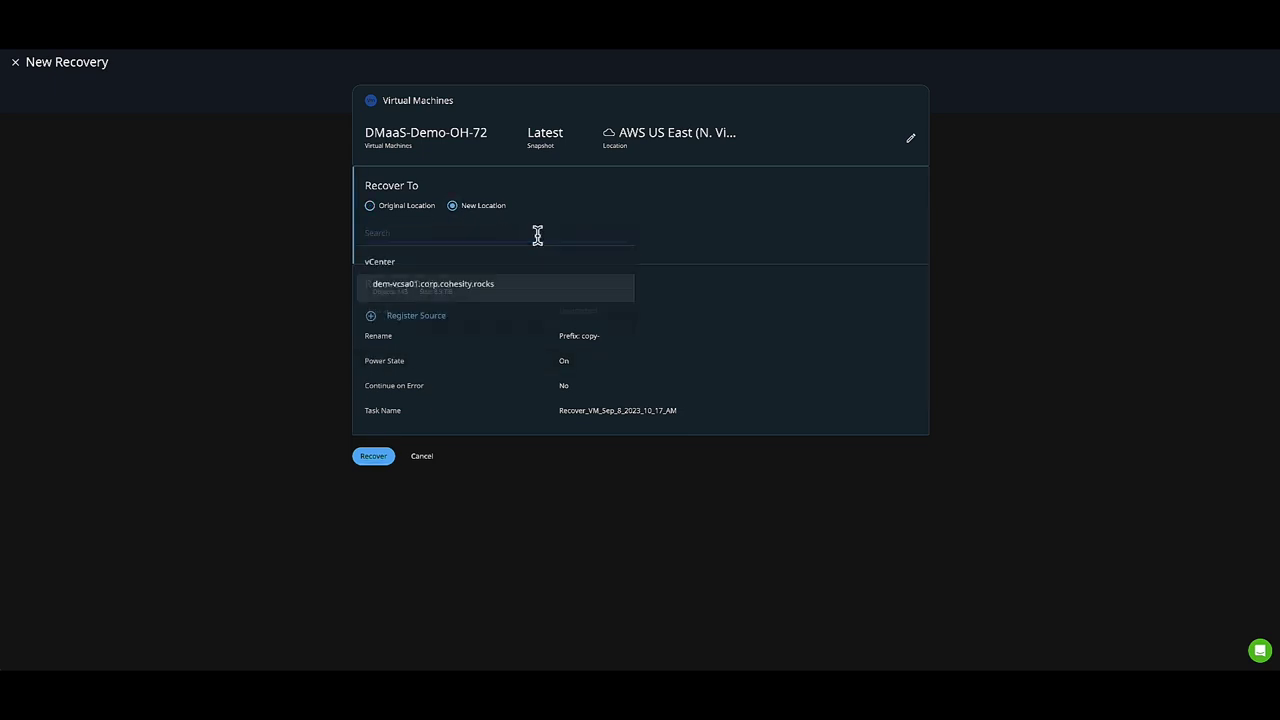
left_click(528, 298)
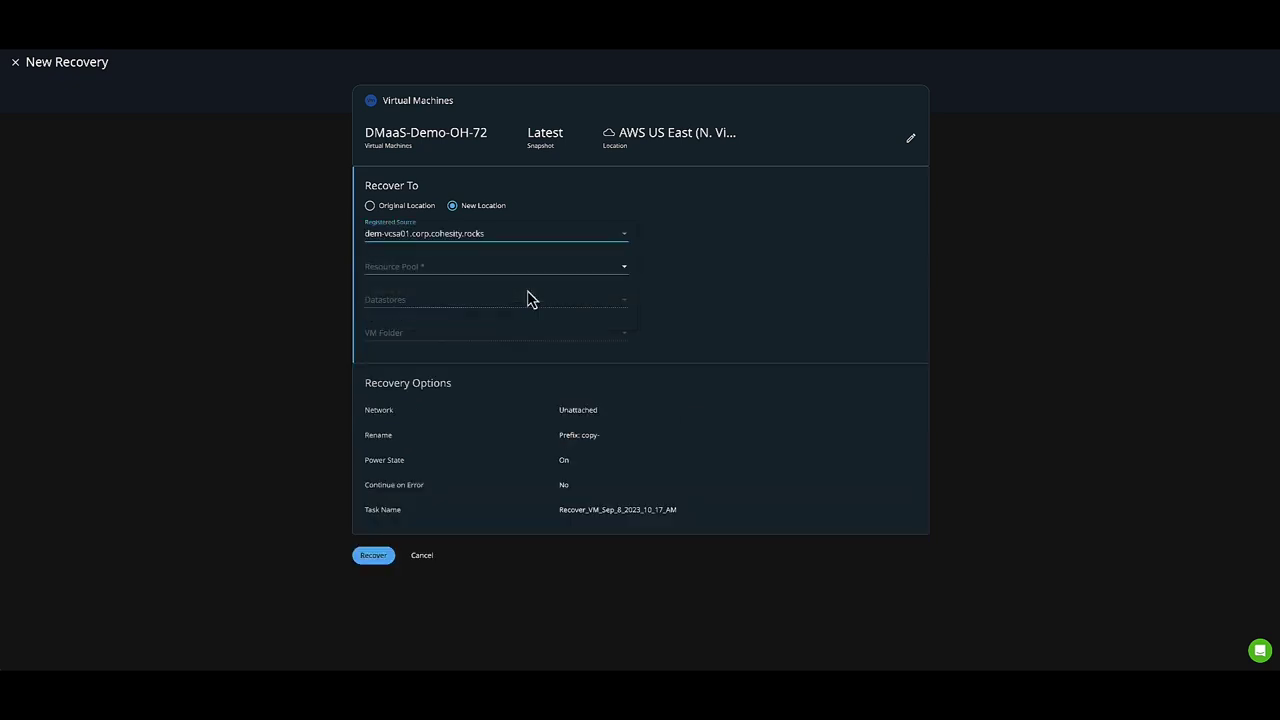
left_click(540, 270)
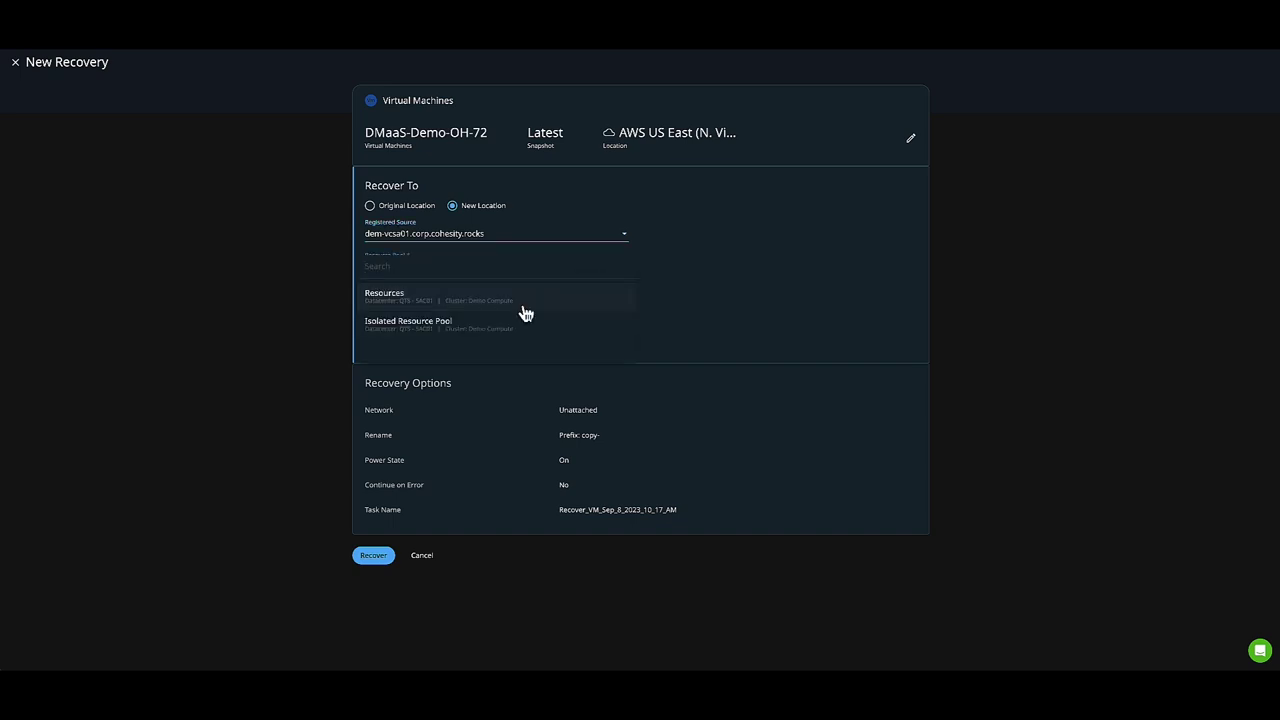
left_click(525, 300)
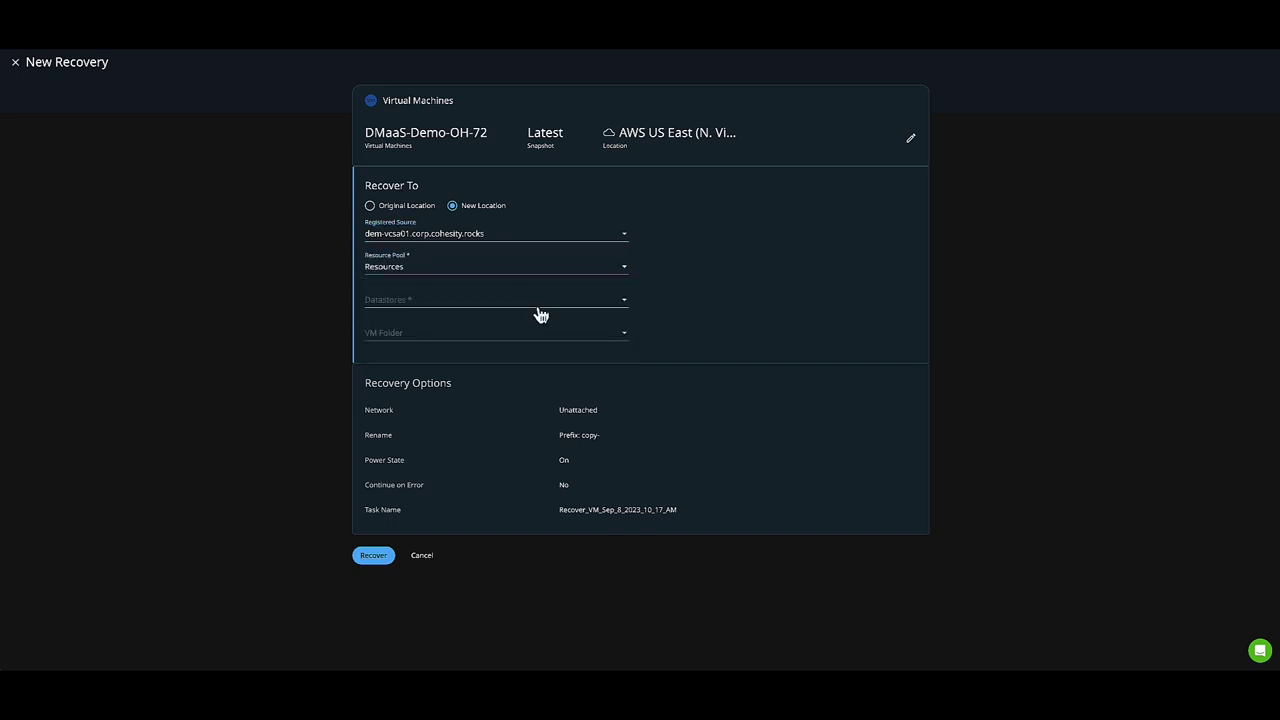
- Choose the datastore DEM-PURE01-CMP-VMFS01 and the VM folder Demo Restores for the recovery
left_click(537, 305)
scroll(554, 365, "down", 1)
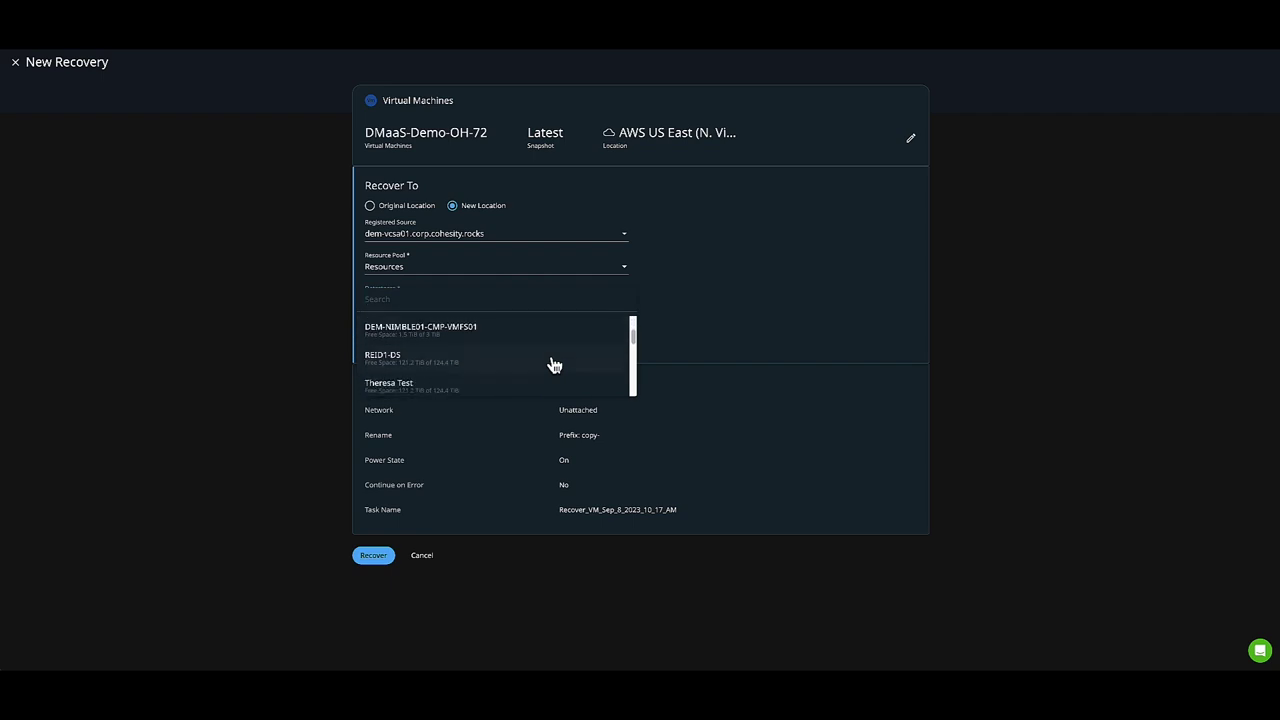
scroll(554, 365, "down", 5)
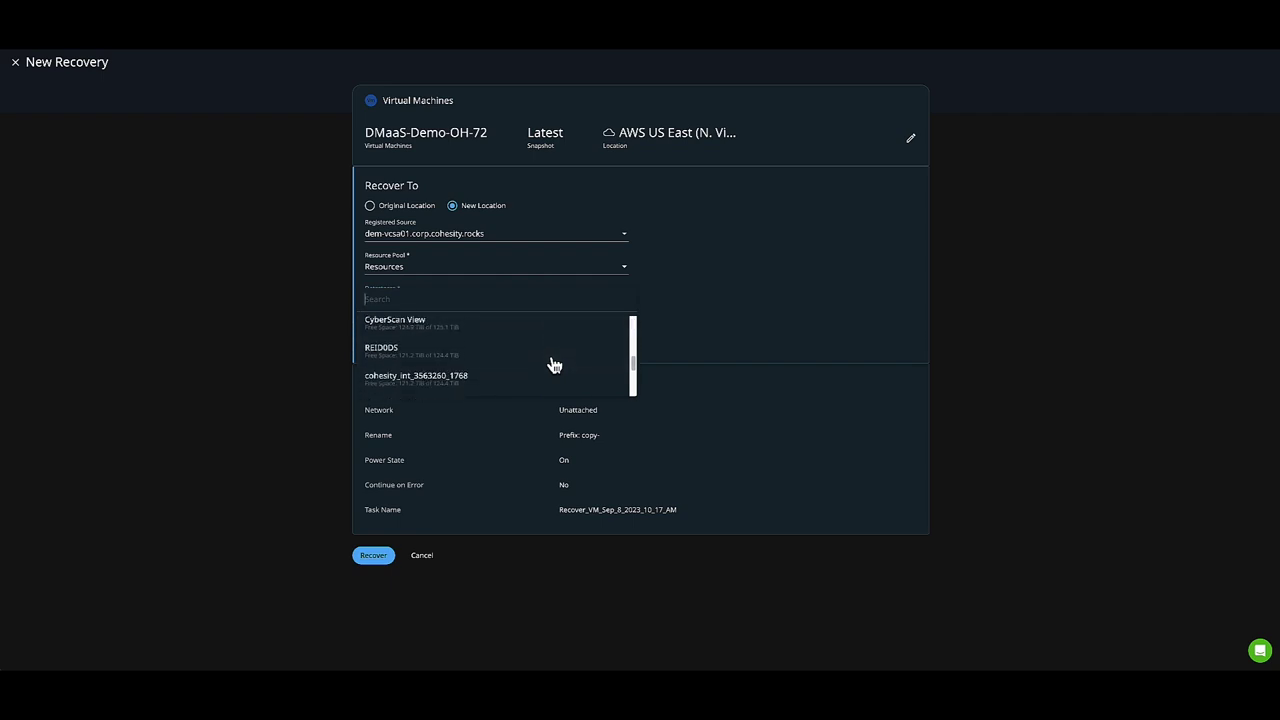
scroll(554, 365, "down", 3)
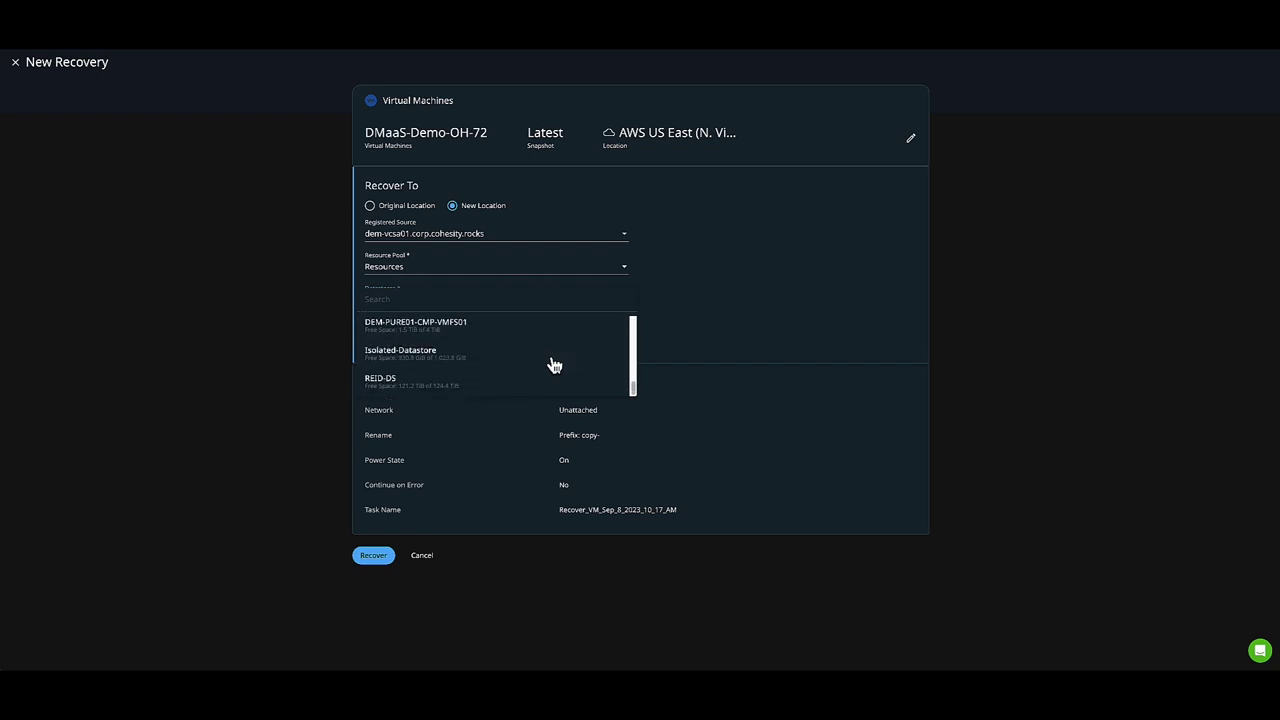
left_click(450, 330)
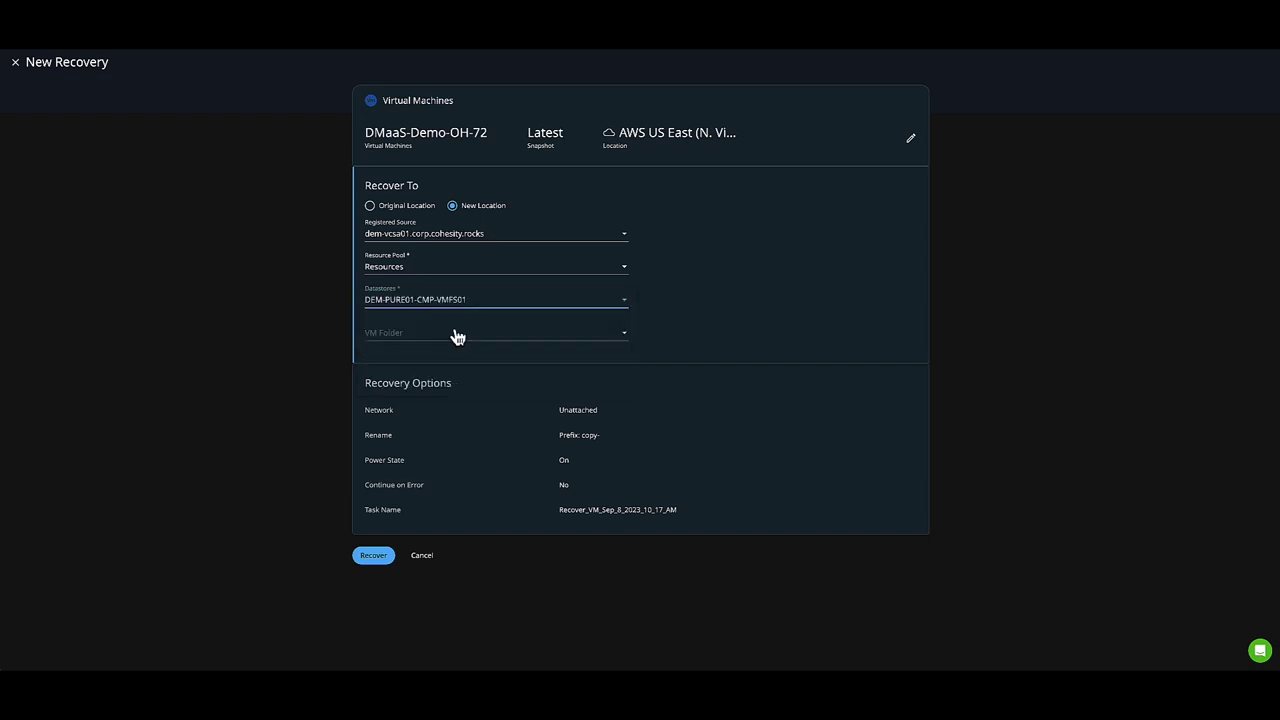
left_click(480, 334)
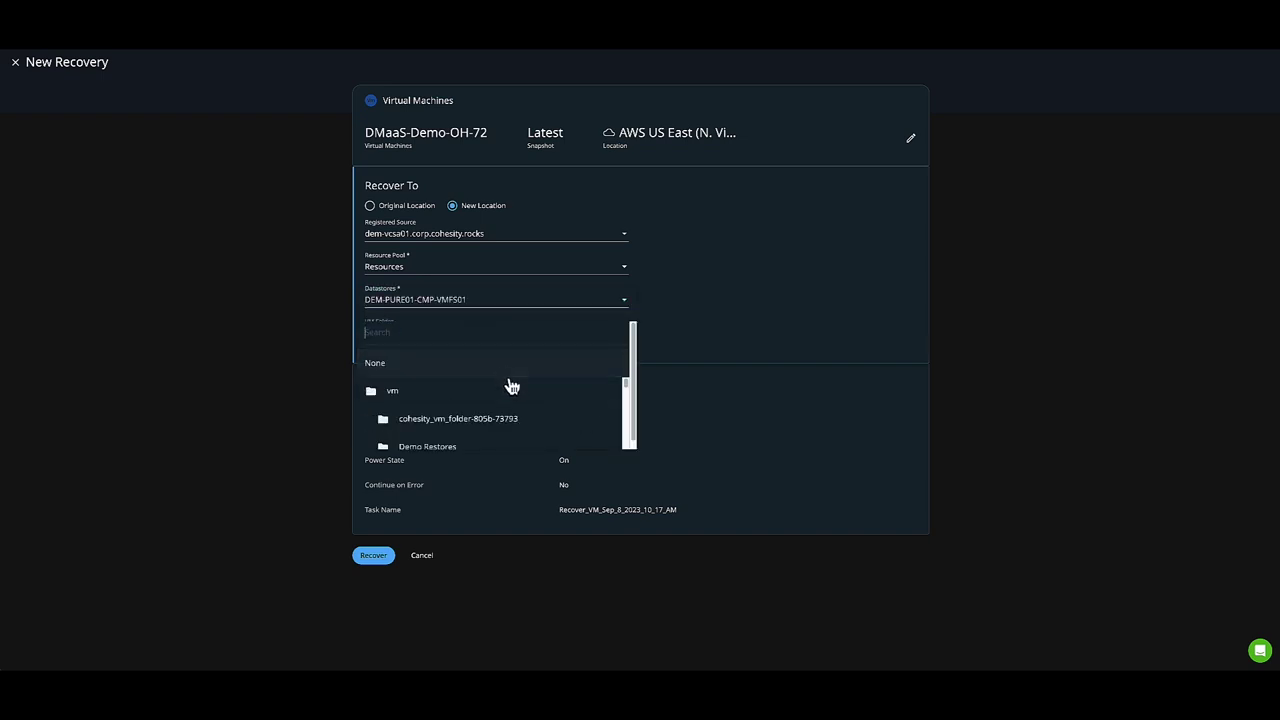
scroll(520, 390, "down", 1)
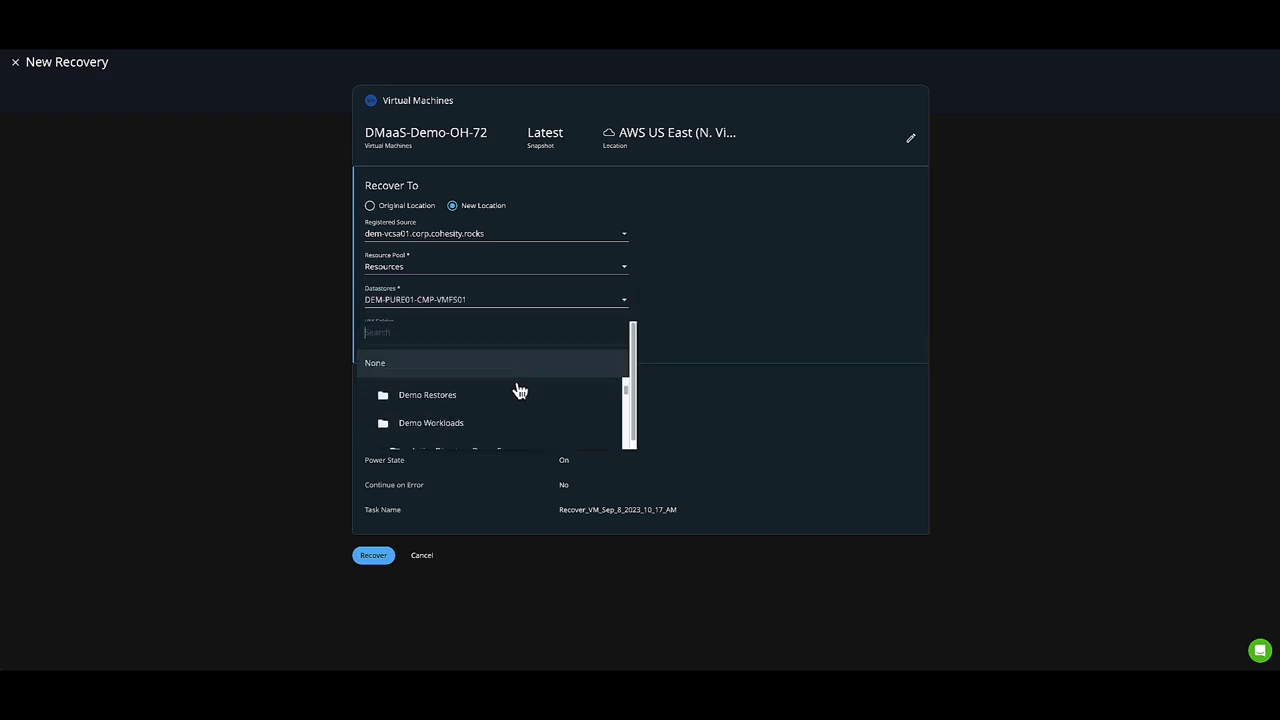
left_click(464, 398)
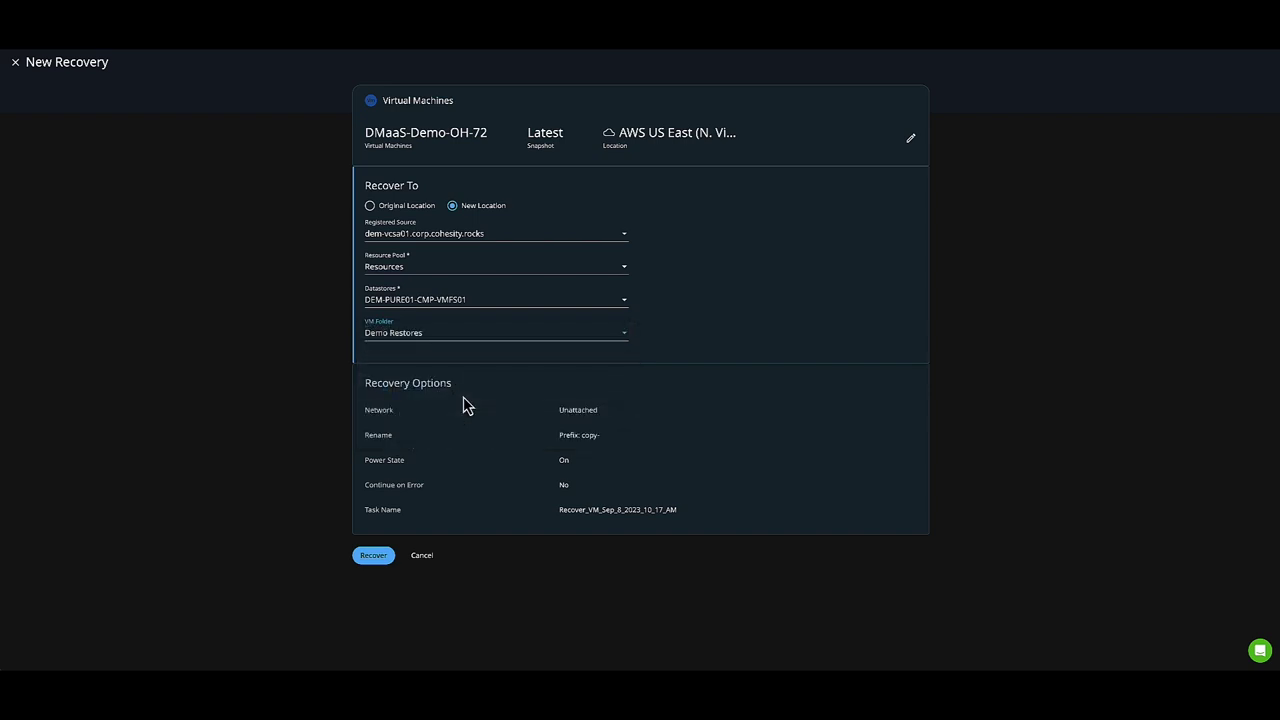
- Attach the recovered virtual machine to the Demo Isolated network and have it start connected
left_click(552, 420)
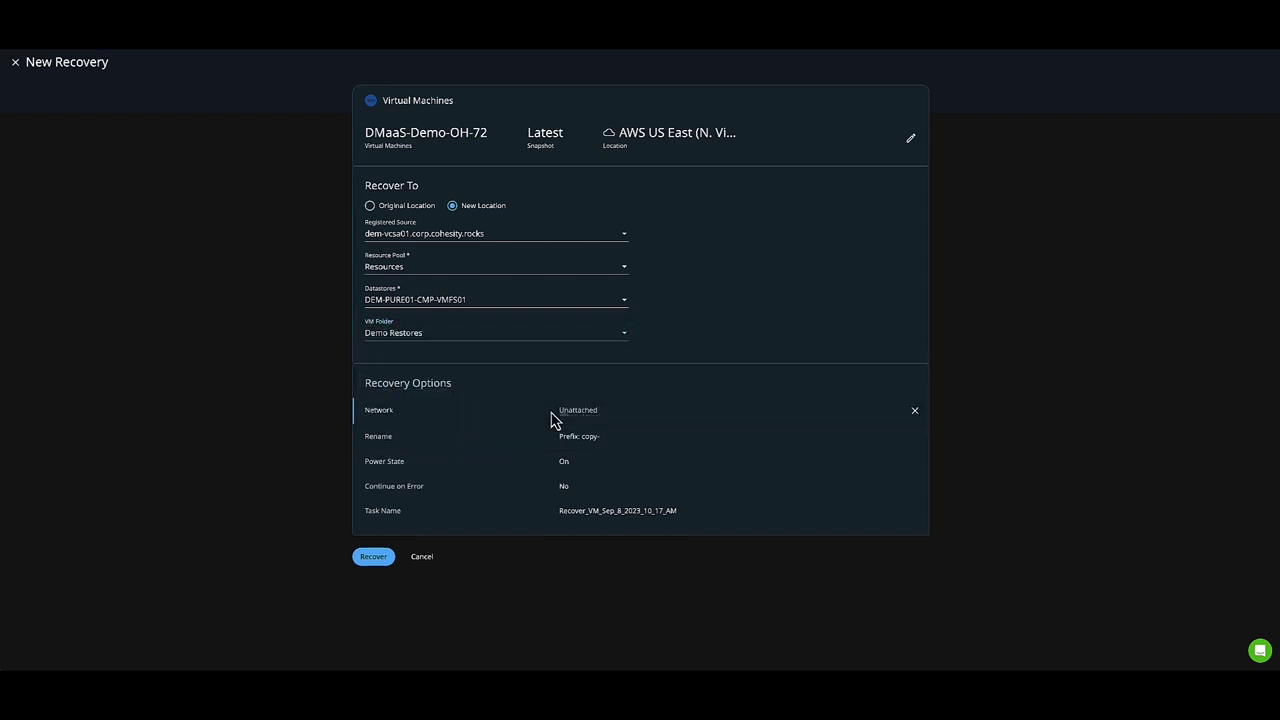
left_click(566, 414)
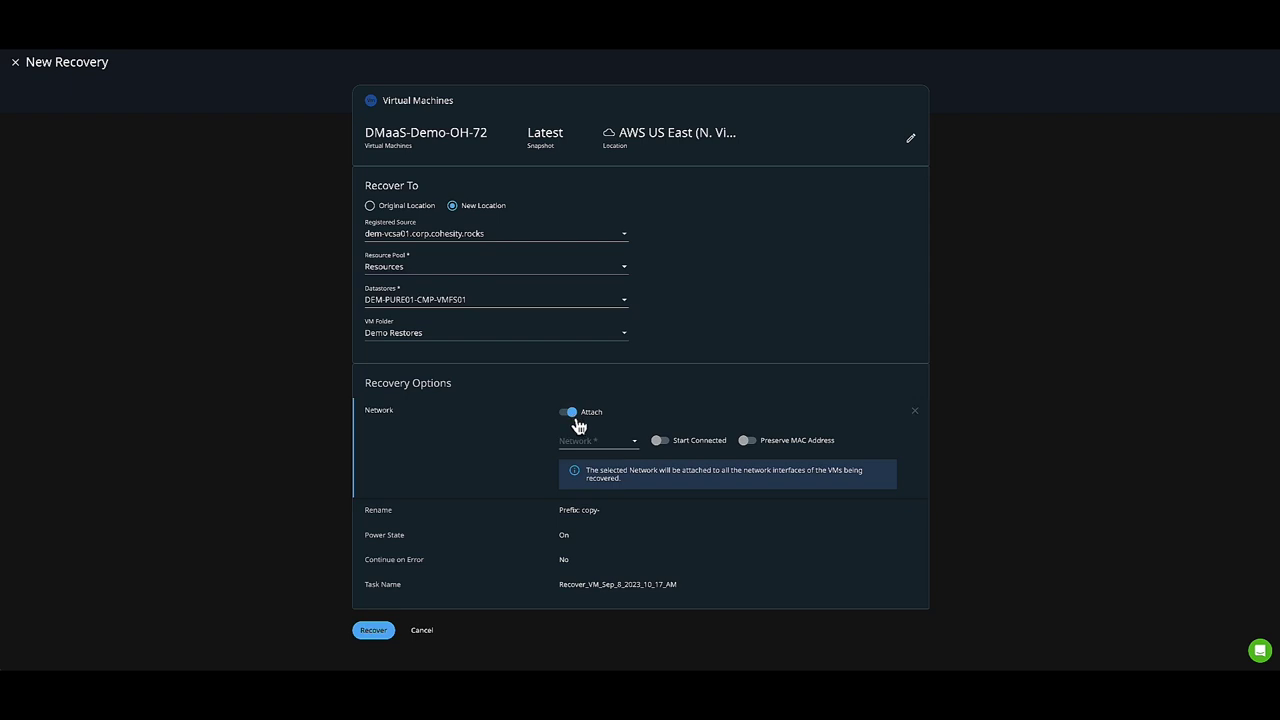
left_click(622, 446)
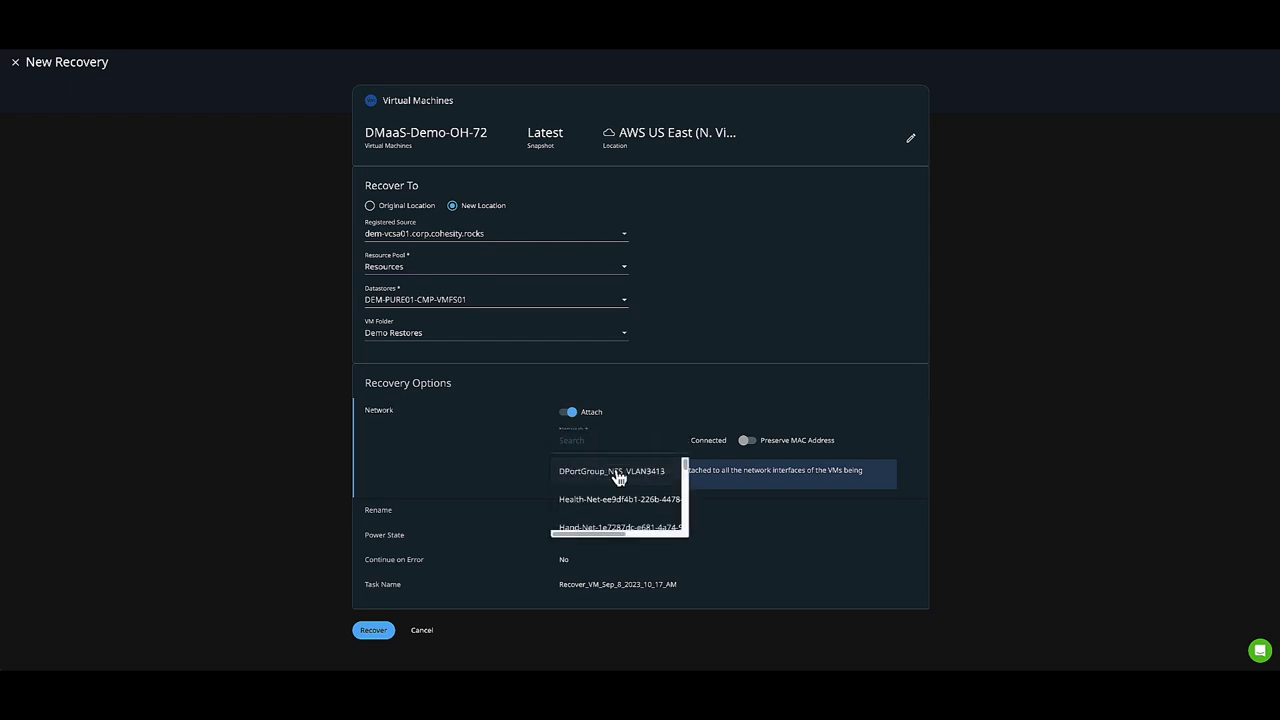
scroll(618, 478, "down", 4)
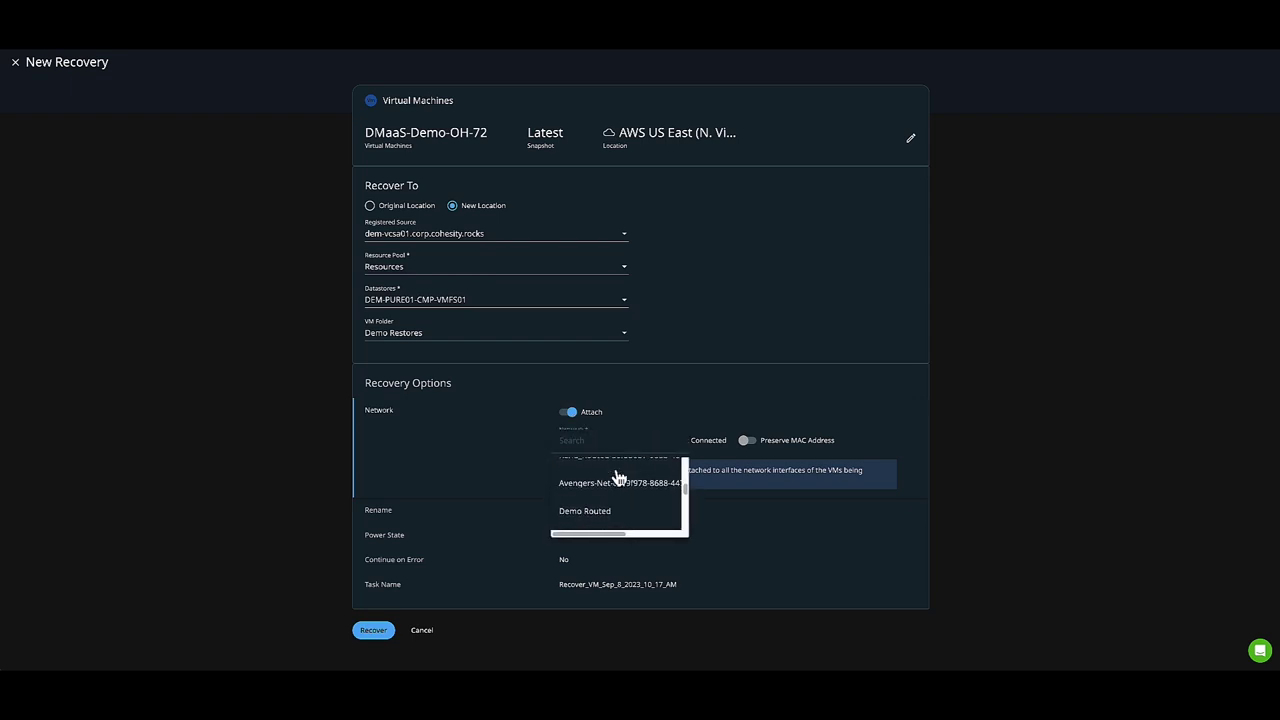
scroll(618, 480, "down", 5)
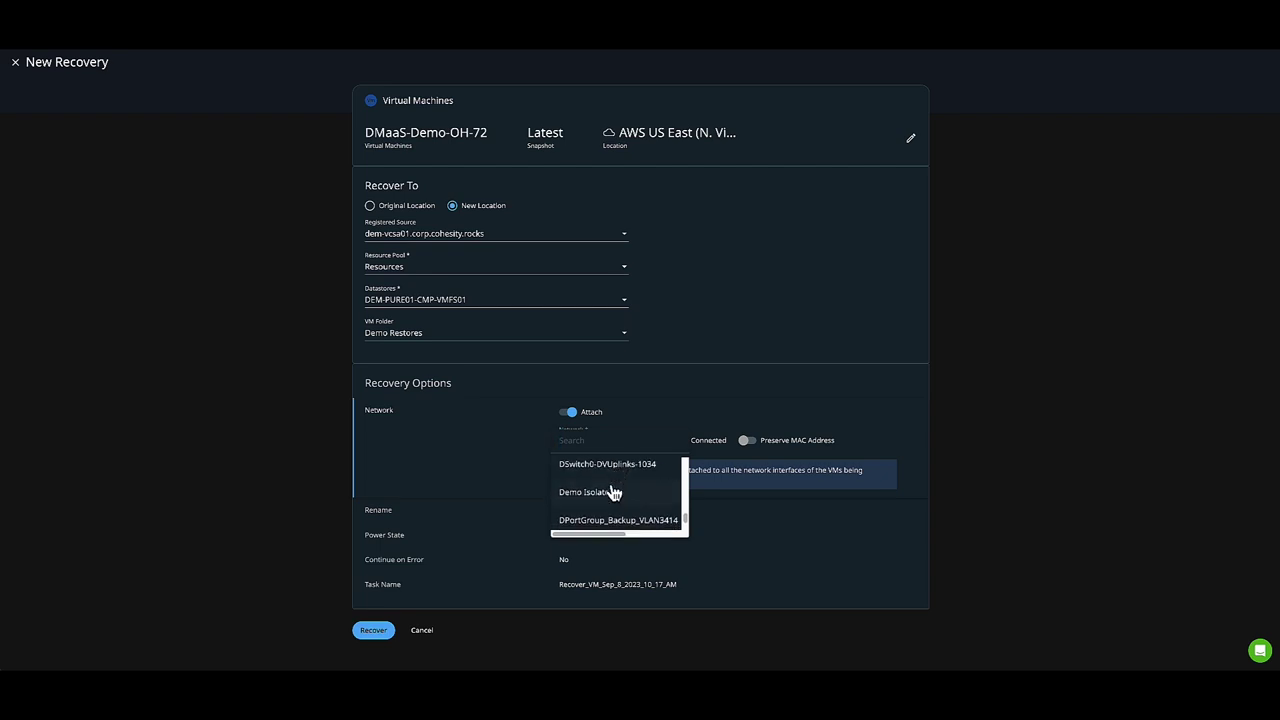
left_click(614, 491)
left_click(665, 447)
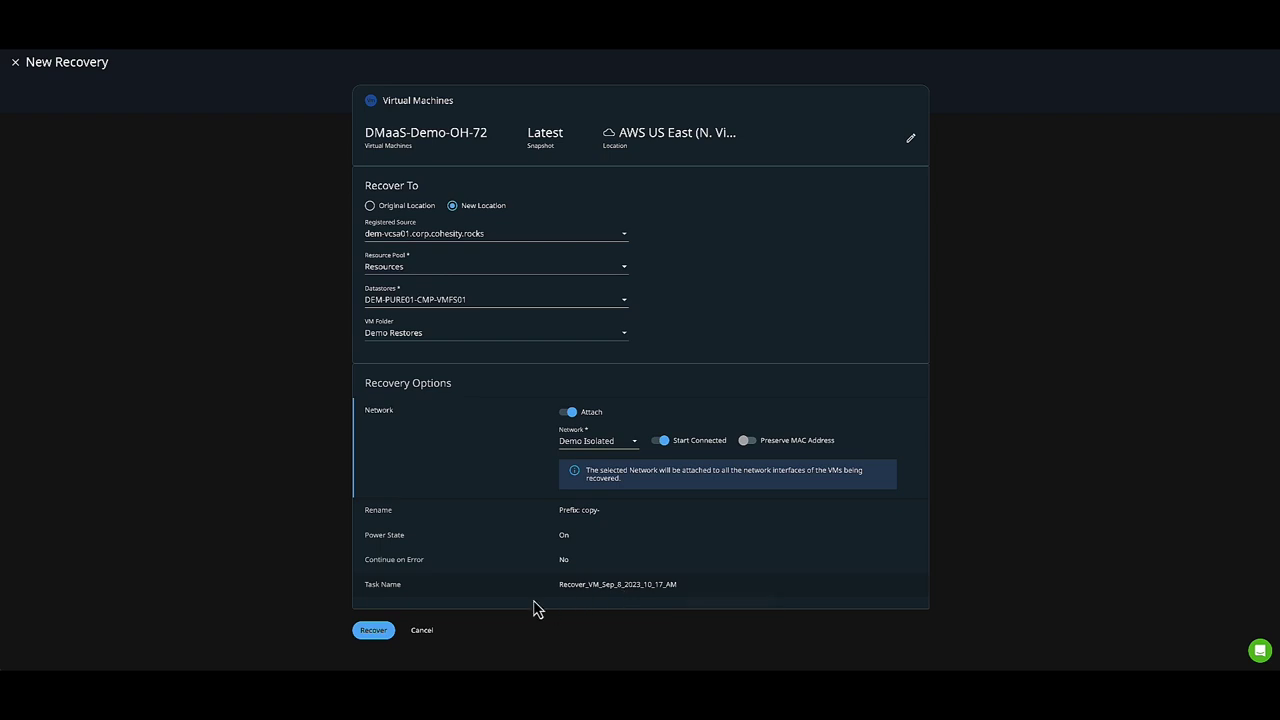
- Start the recovery and open the DMaaS-Demo-OH-72 recovery task from the activity list
left_click(375, 631)
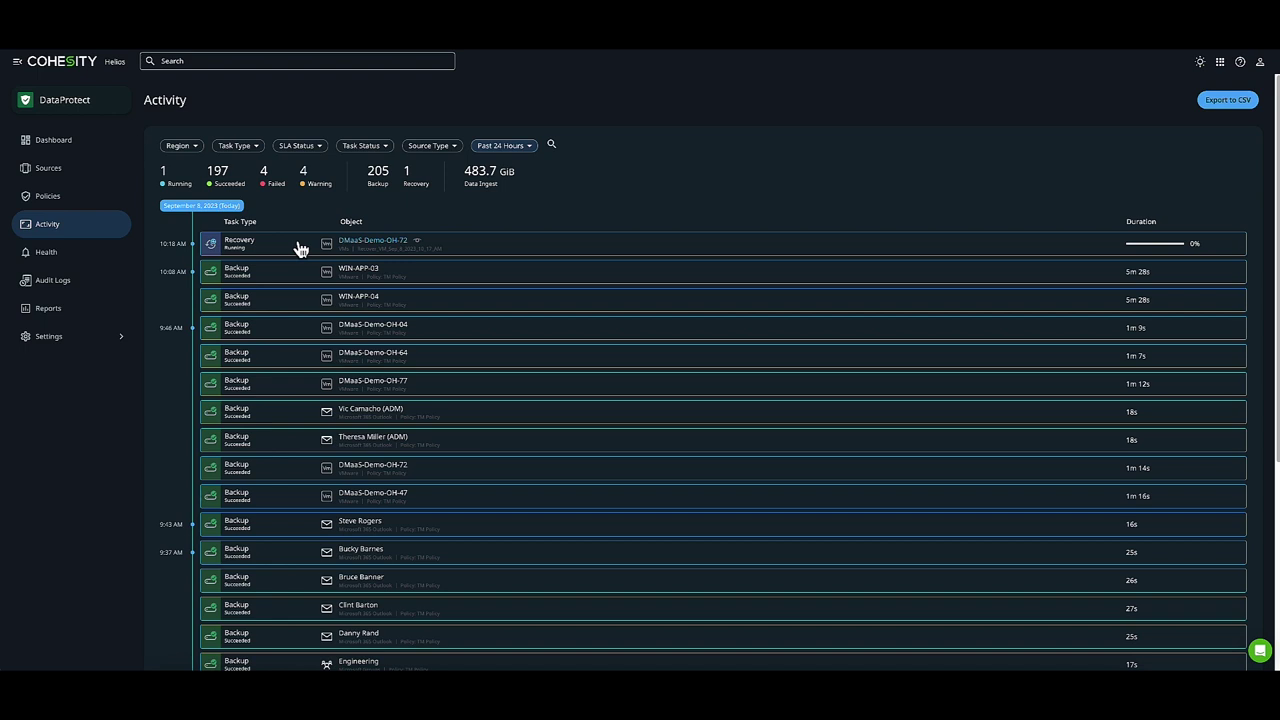
left_click(72, 228)
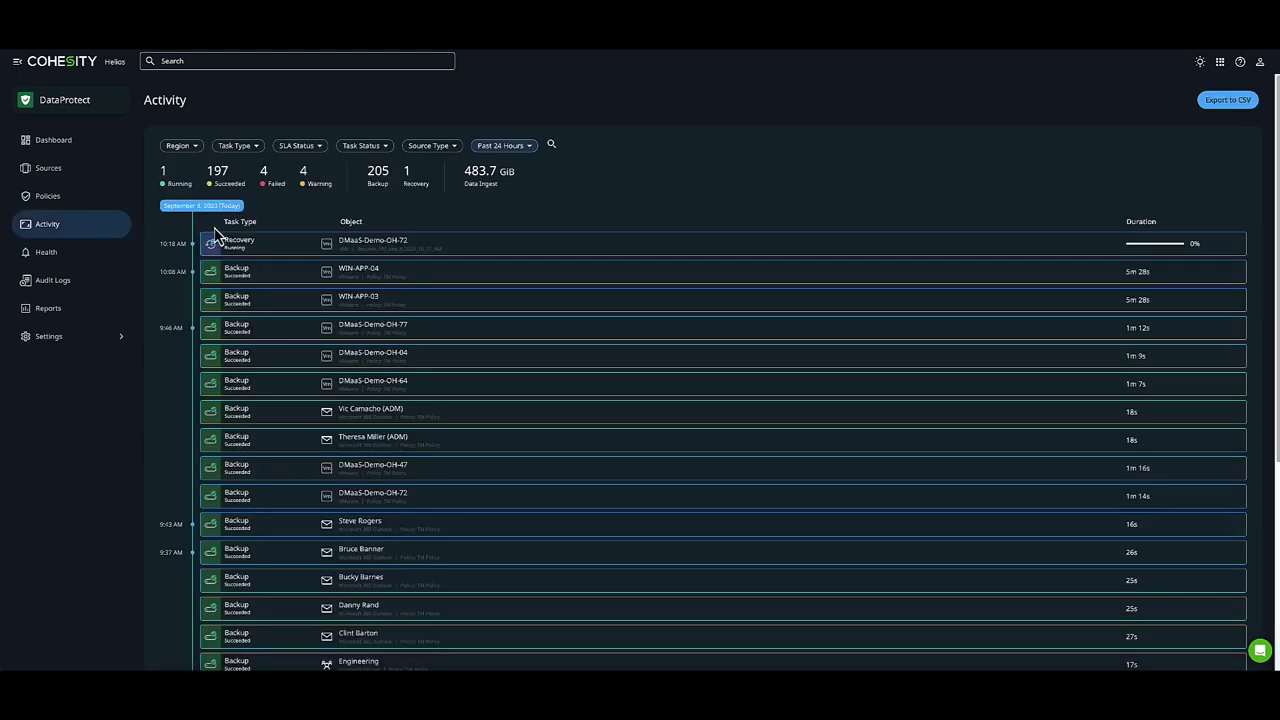
left_click(297, 252)
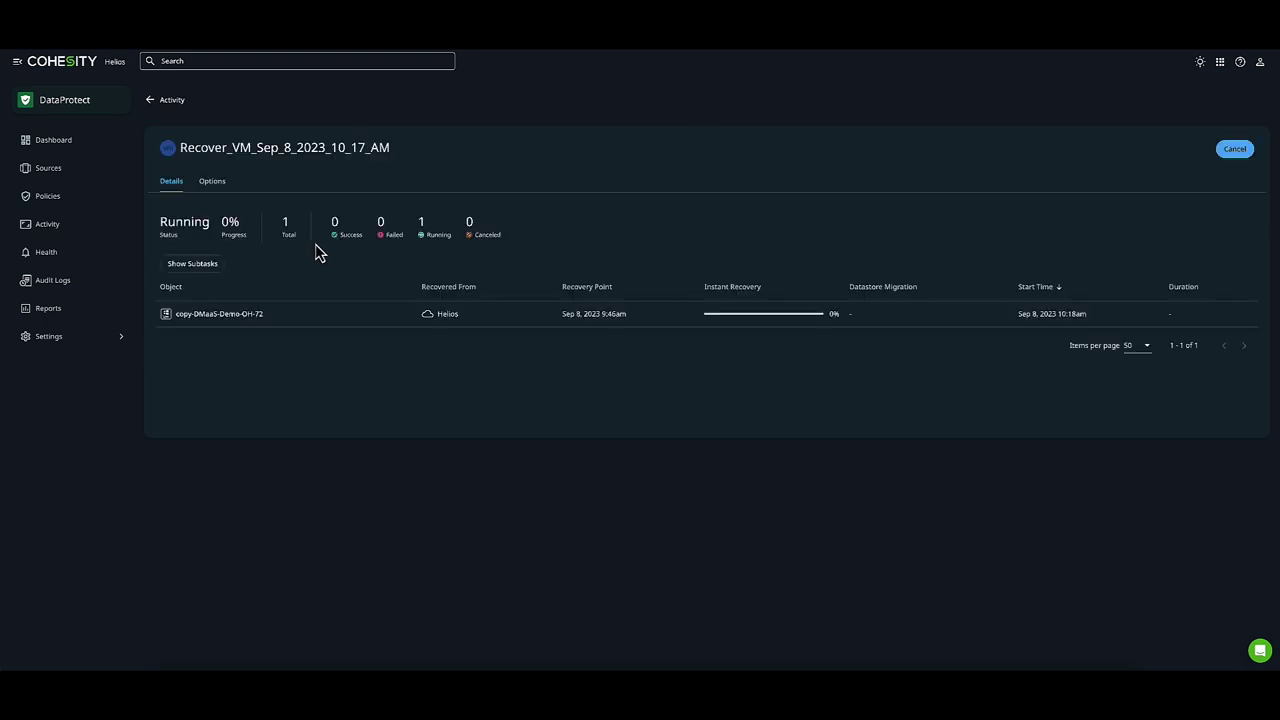
- Examine the recovery activity log of copy-DMaaS-Demo-OH-72, including the amount of data to write, and return to the activity list
left_click(255, 322)
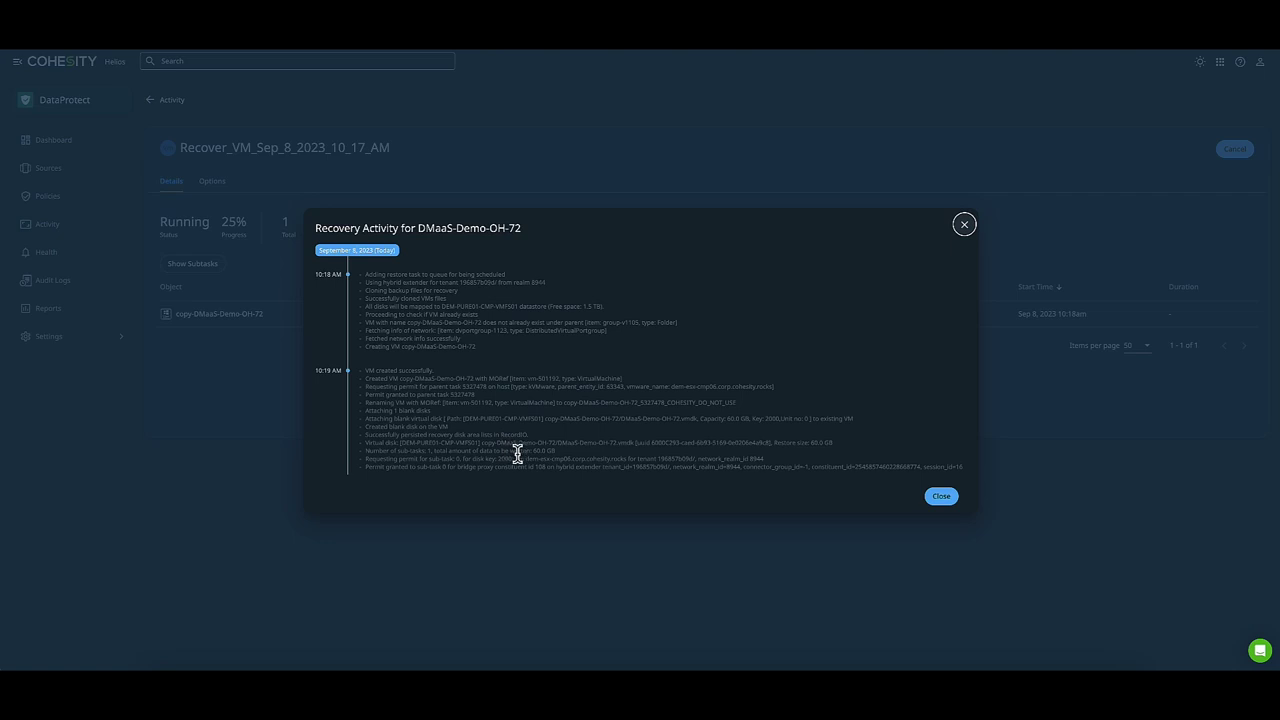
left_click_drag(443, 451, 583, 463)
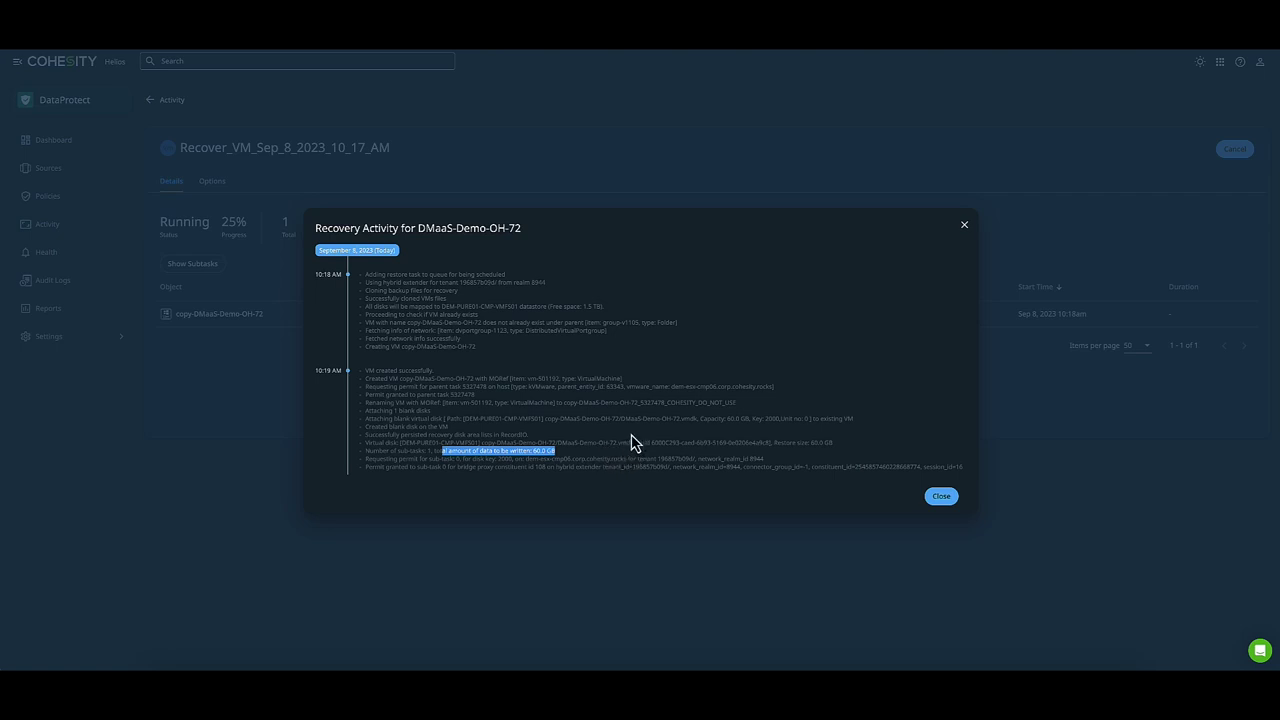
left_click(541, 389)
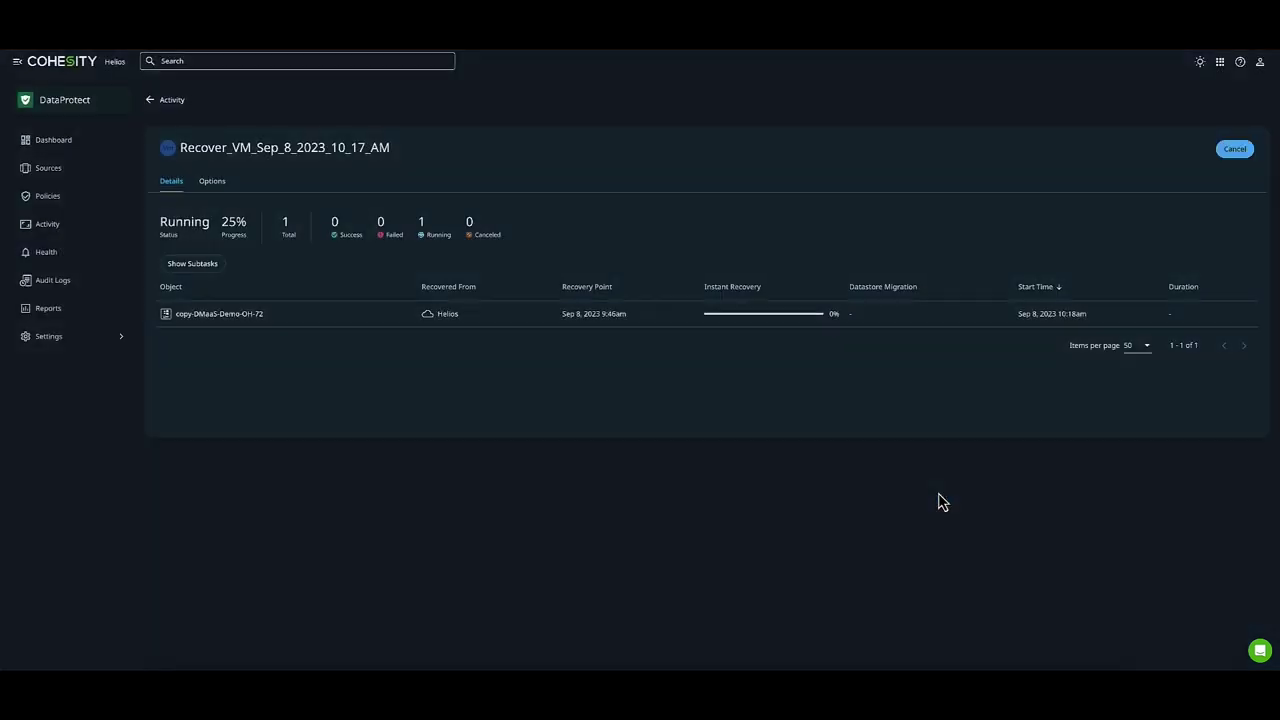
left_click(941, 496)
left_click(62, 230)
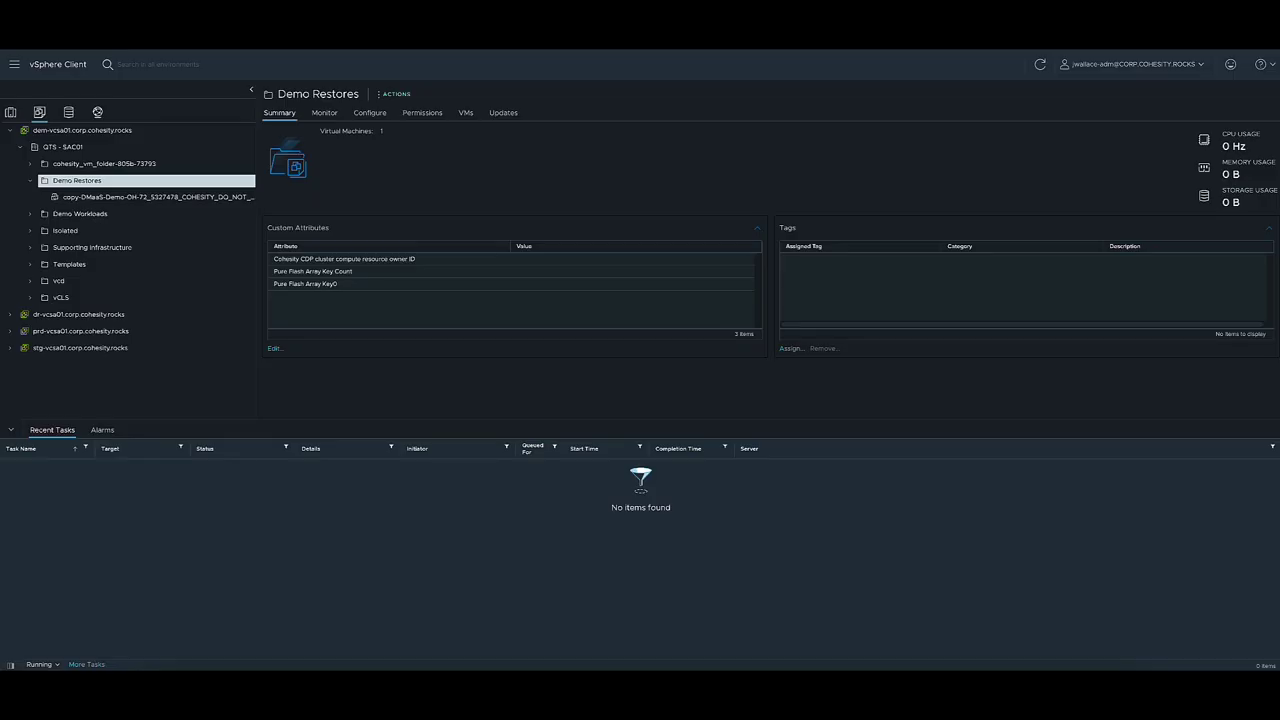
- In vSphere Client, view the recovered copy of DMaaS-Demo-OH-72 in the Demo Restores folder and refresh its details
left_click(232, 195)
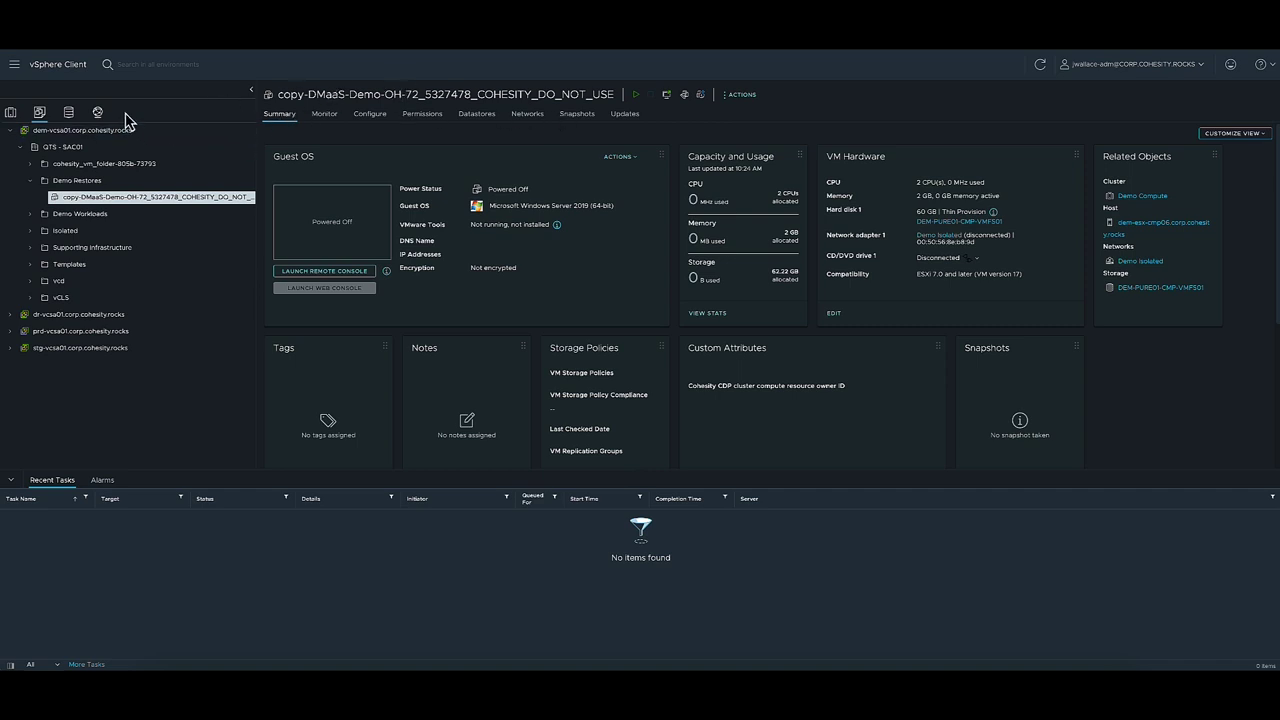
left_click(1040, 66)
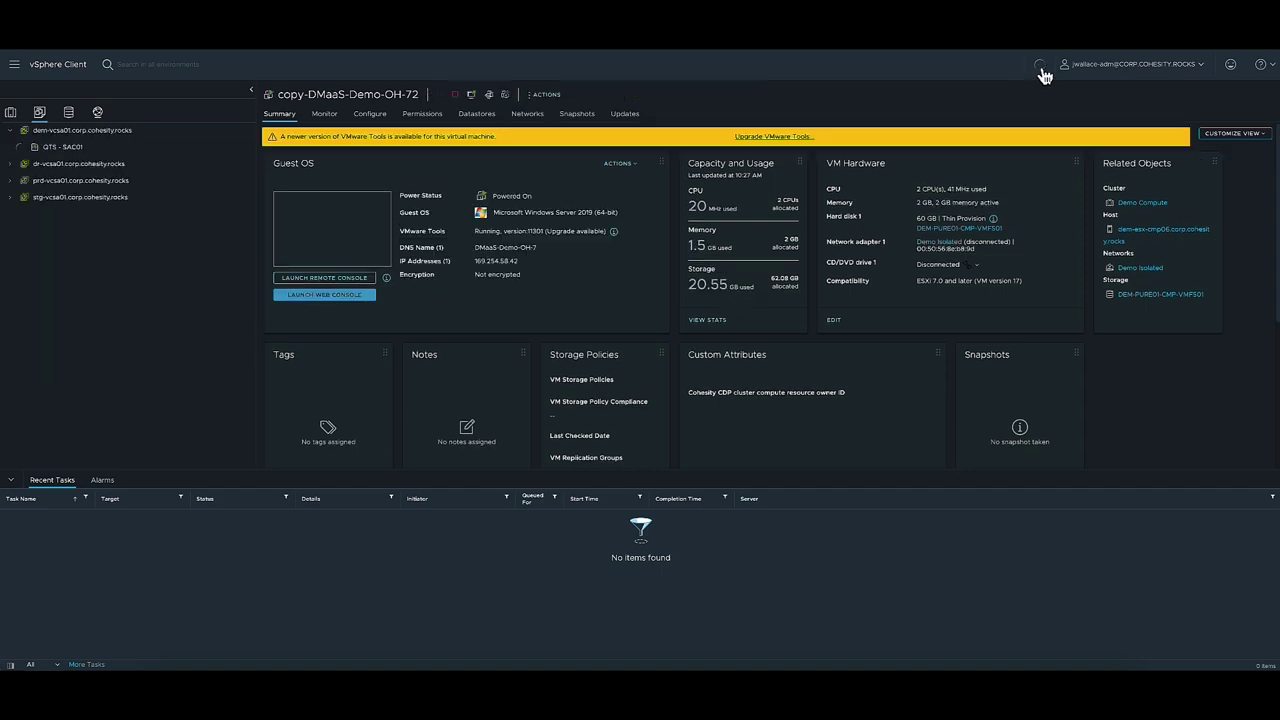